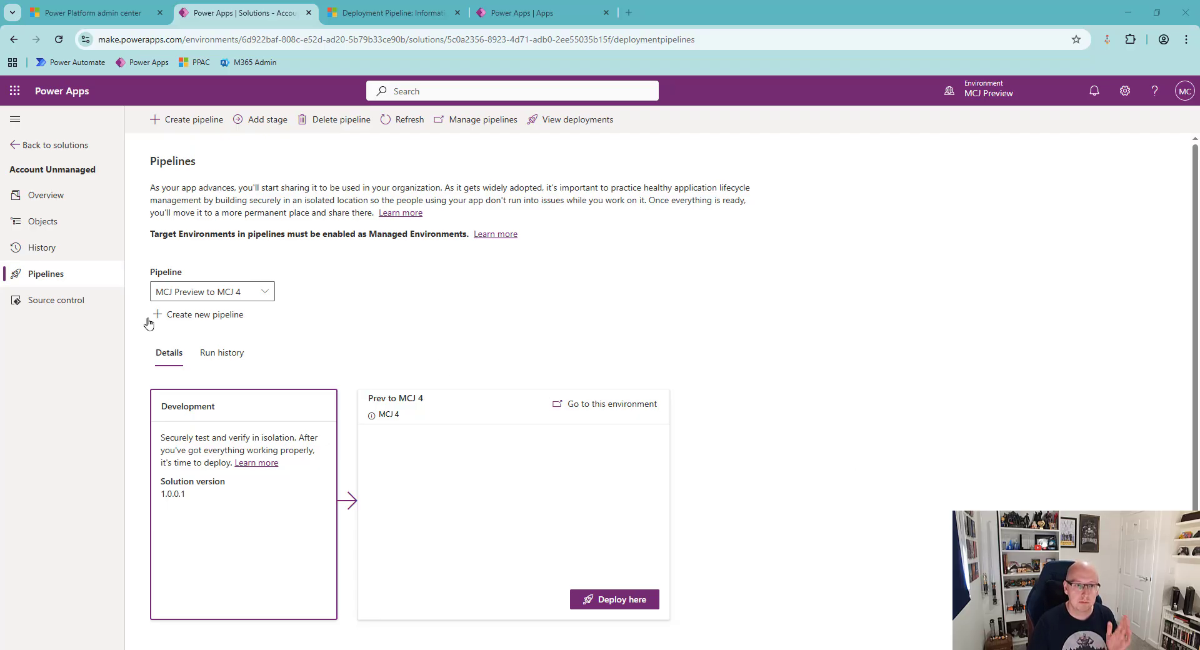
click(265, 291)
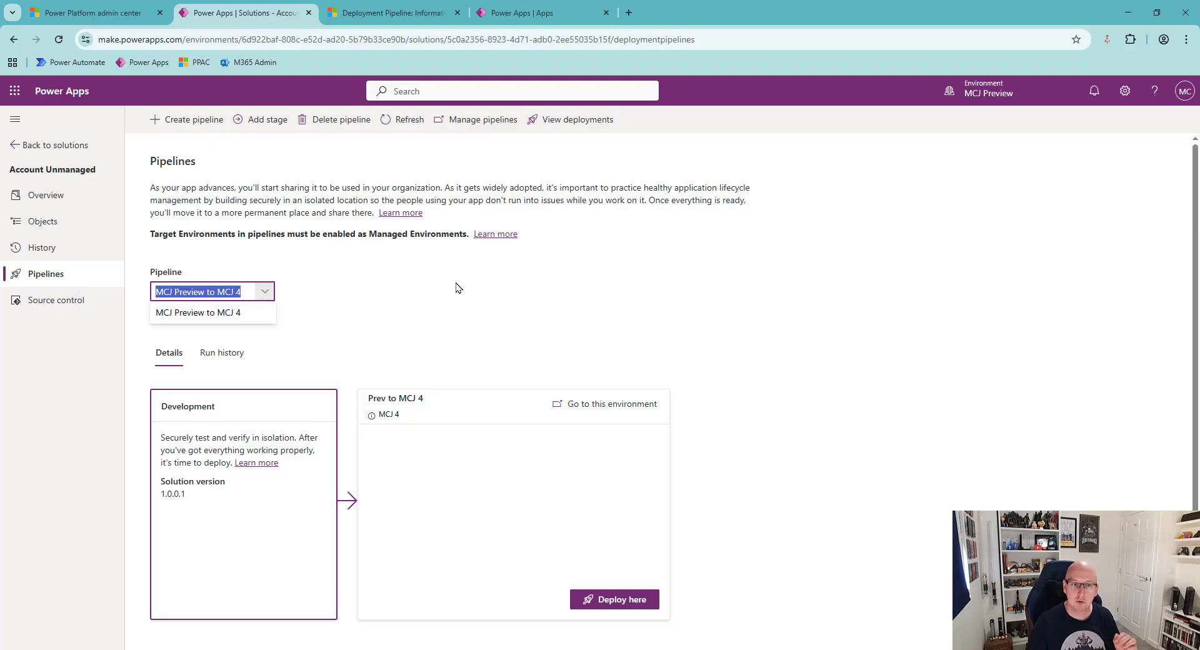
click(420, 291)
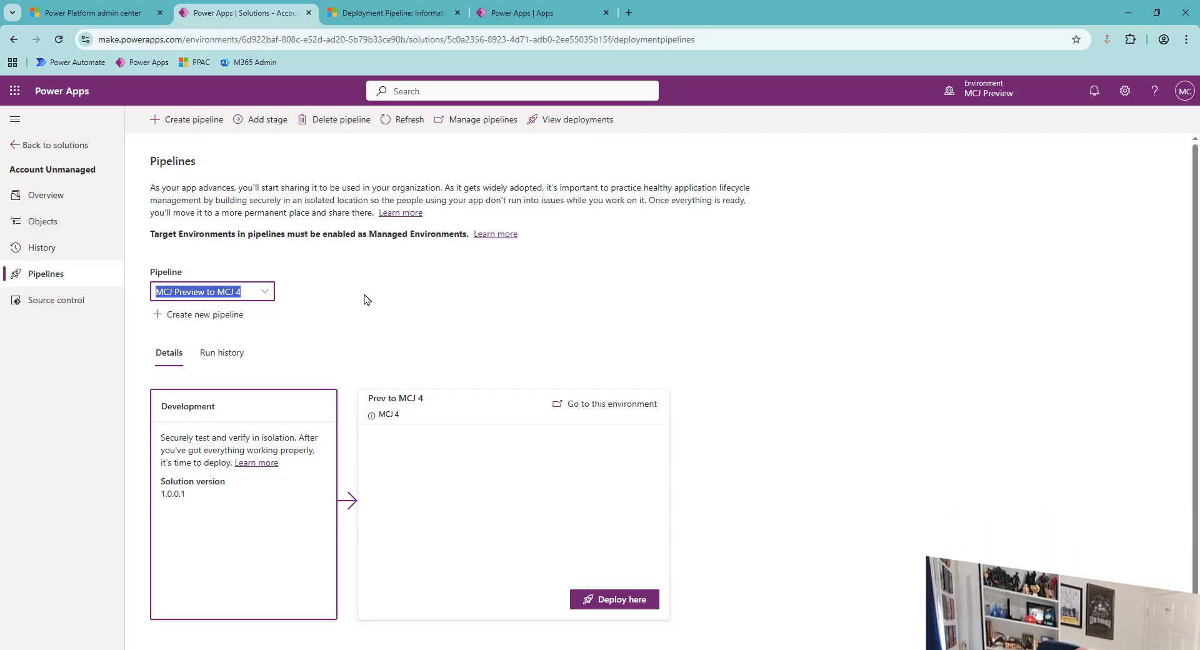
- Start a new stage named "MCJ 4 to Pipeline Test" in the MCJ Preview to MCJ 4 pipeline
click(270, 127)
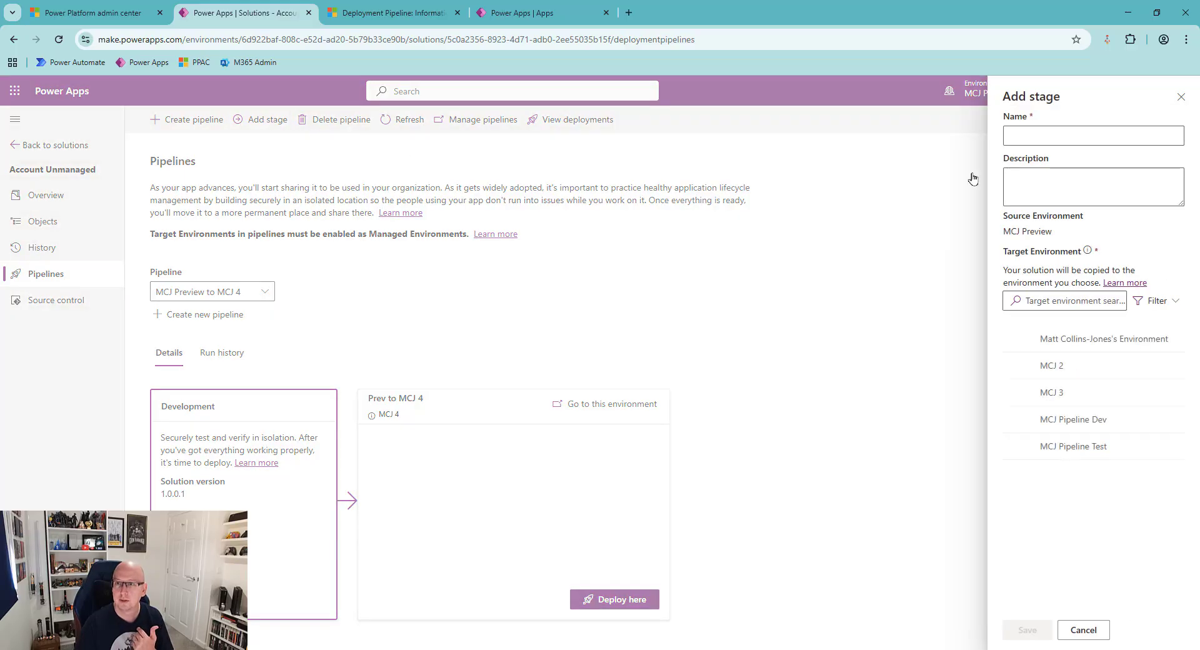
click(1067, 134)
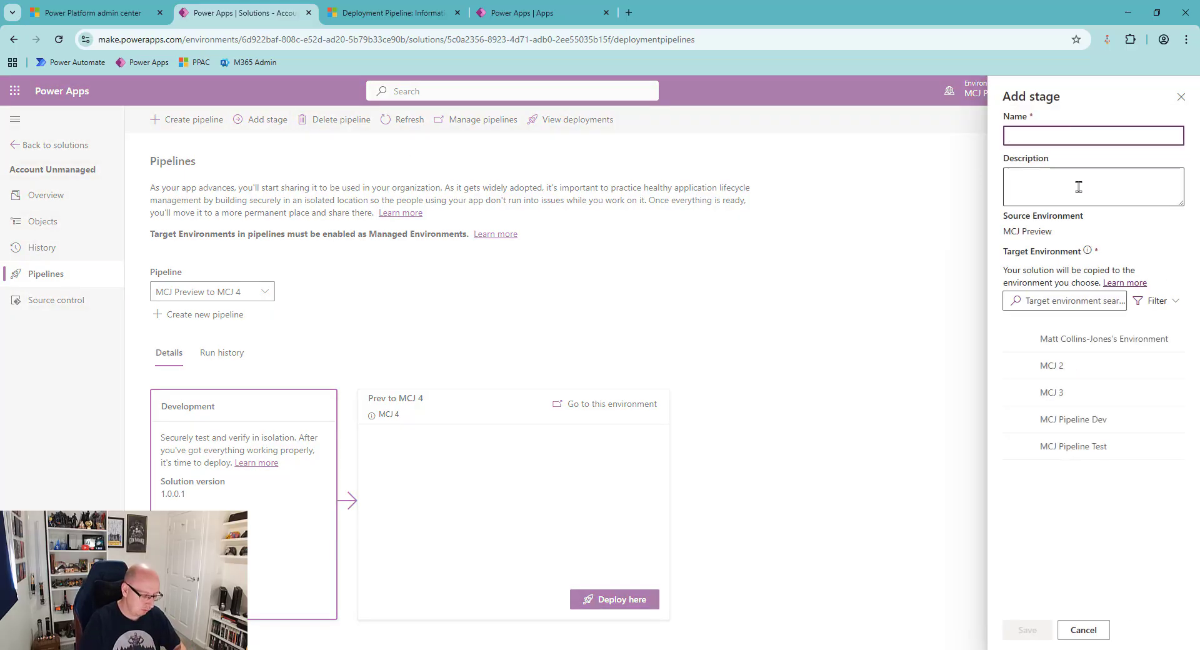
text(MCJ 4)
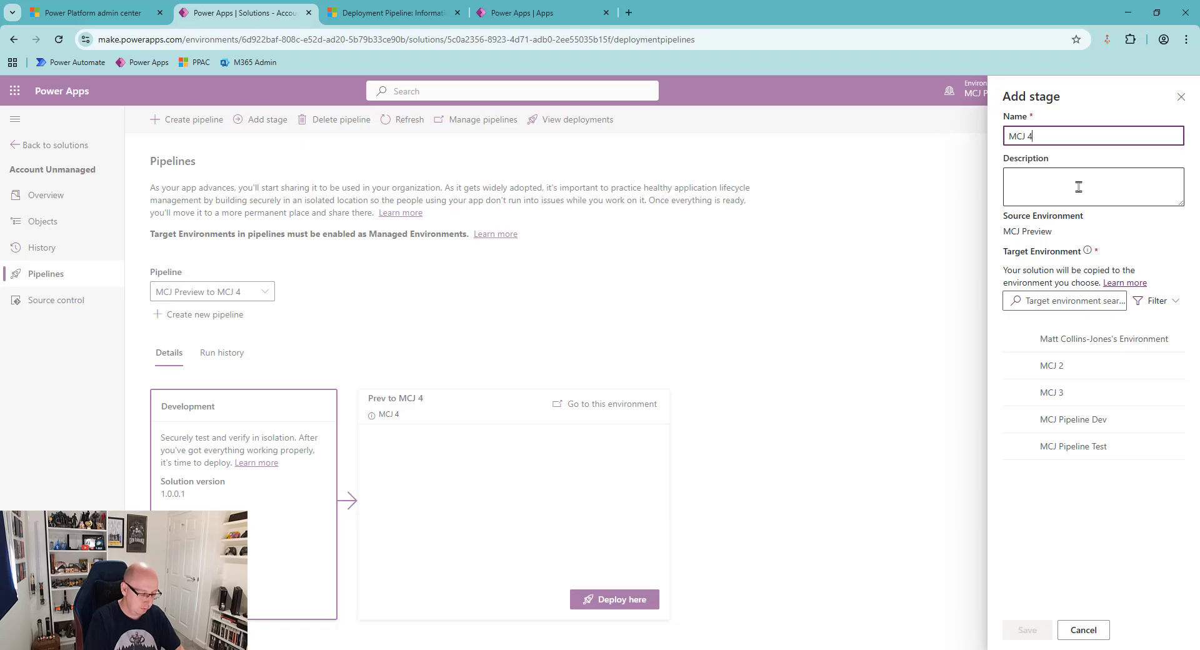
text( to Pip)
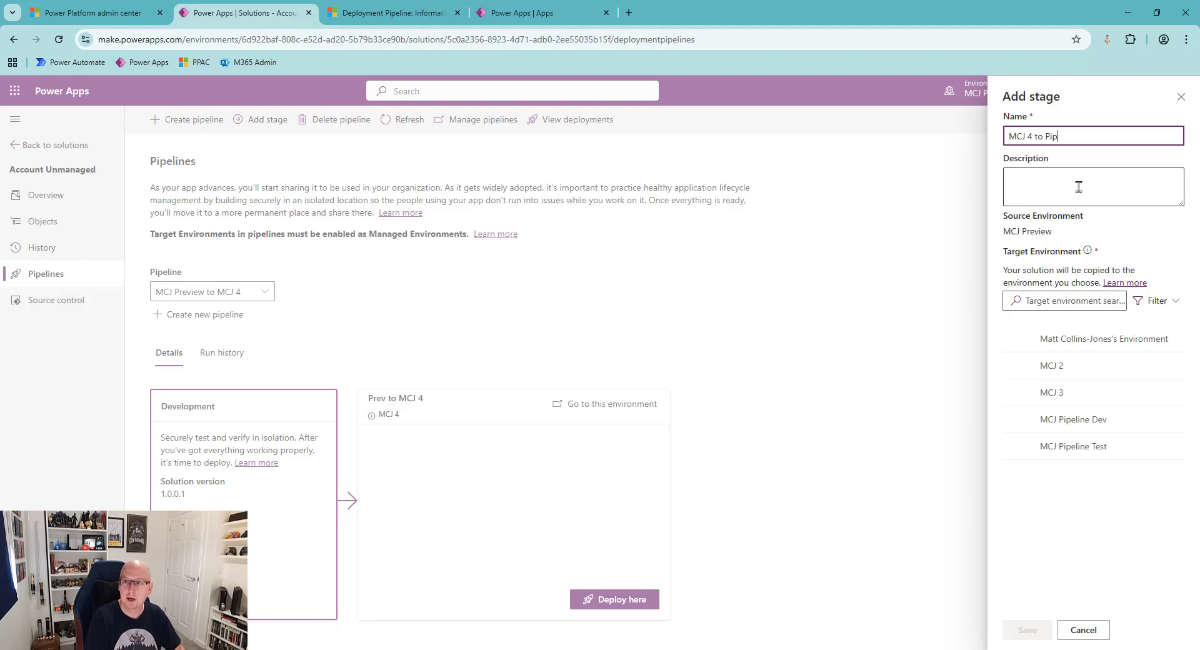
text(eline Test)
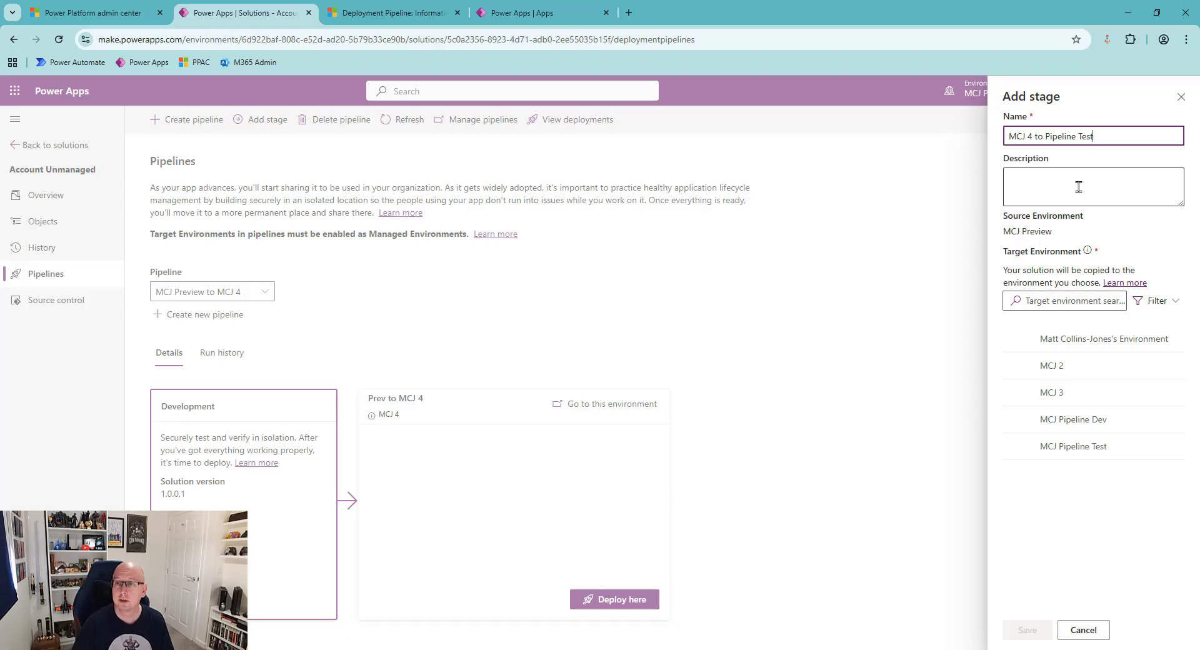
click(1078, 186)
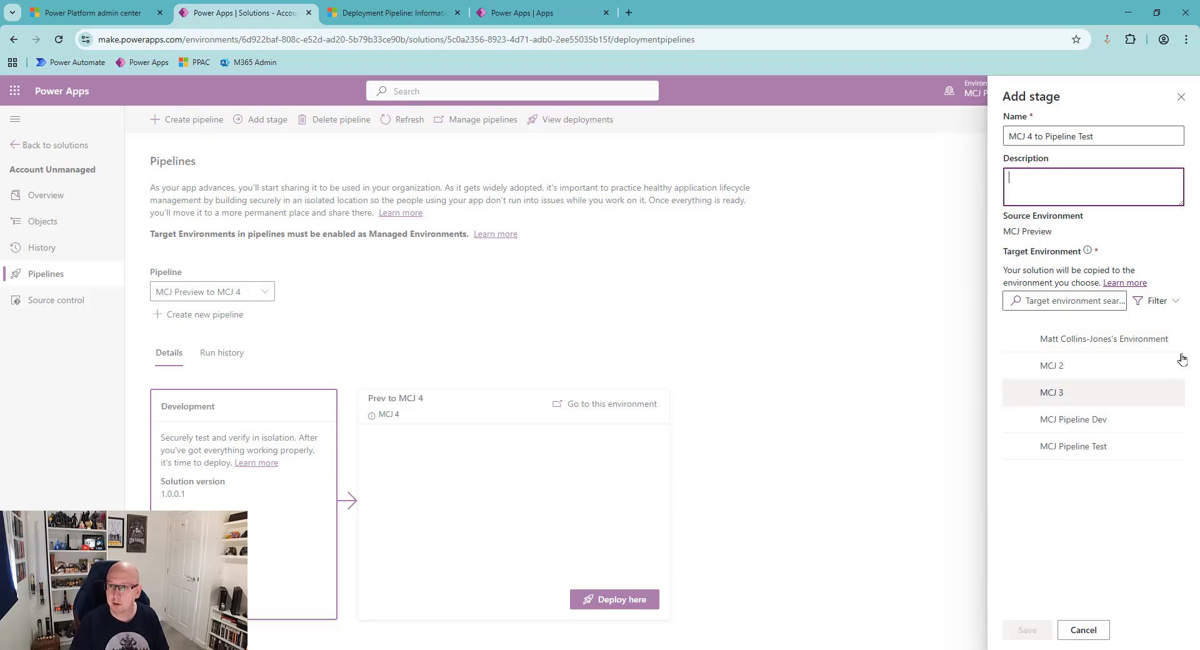
- Choose MCJ Pipeline Test as the stage's target environment and save the stage
click(1180, 303)
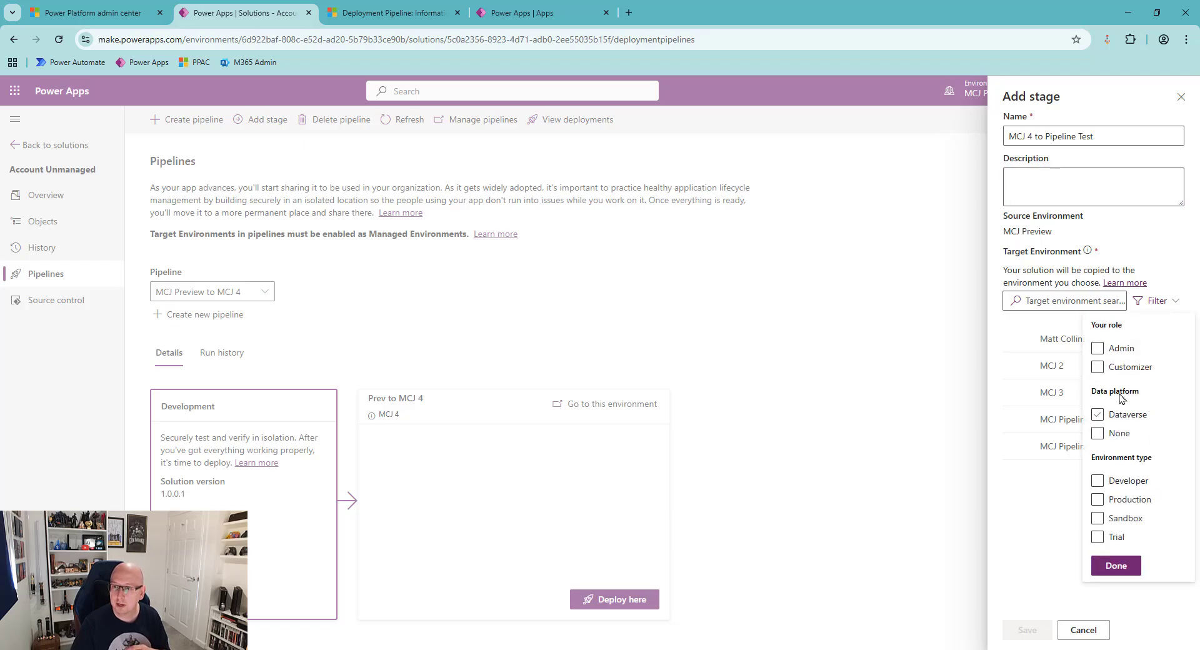
click(1115, 565)
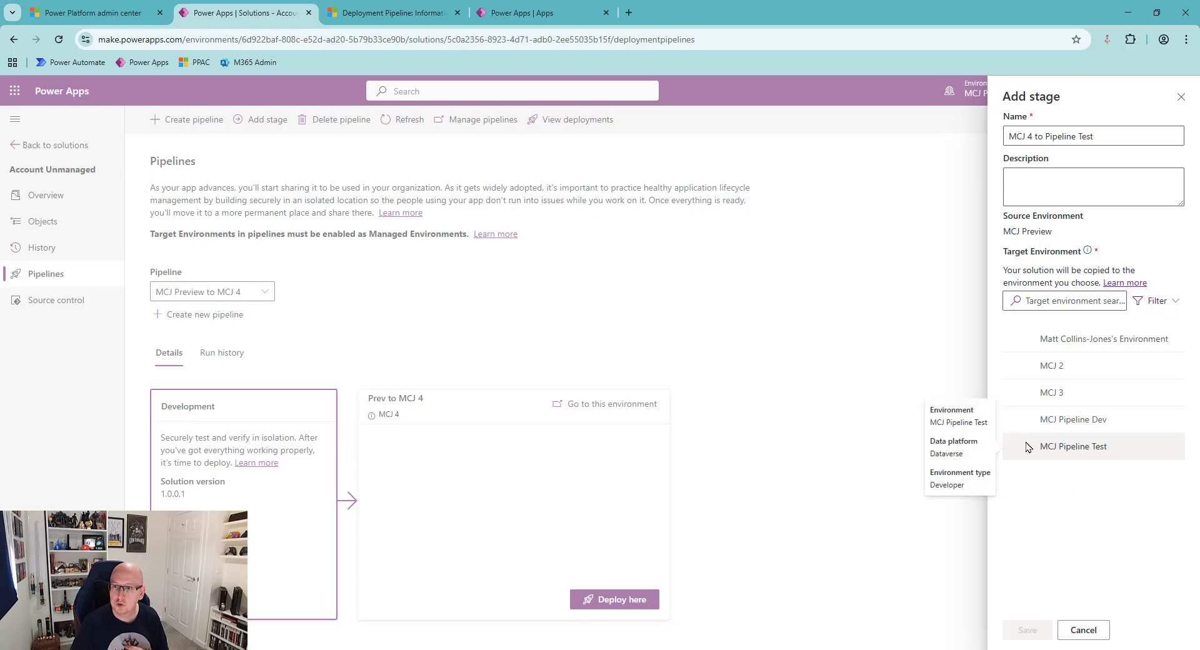
click(1071, 455)
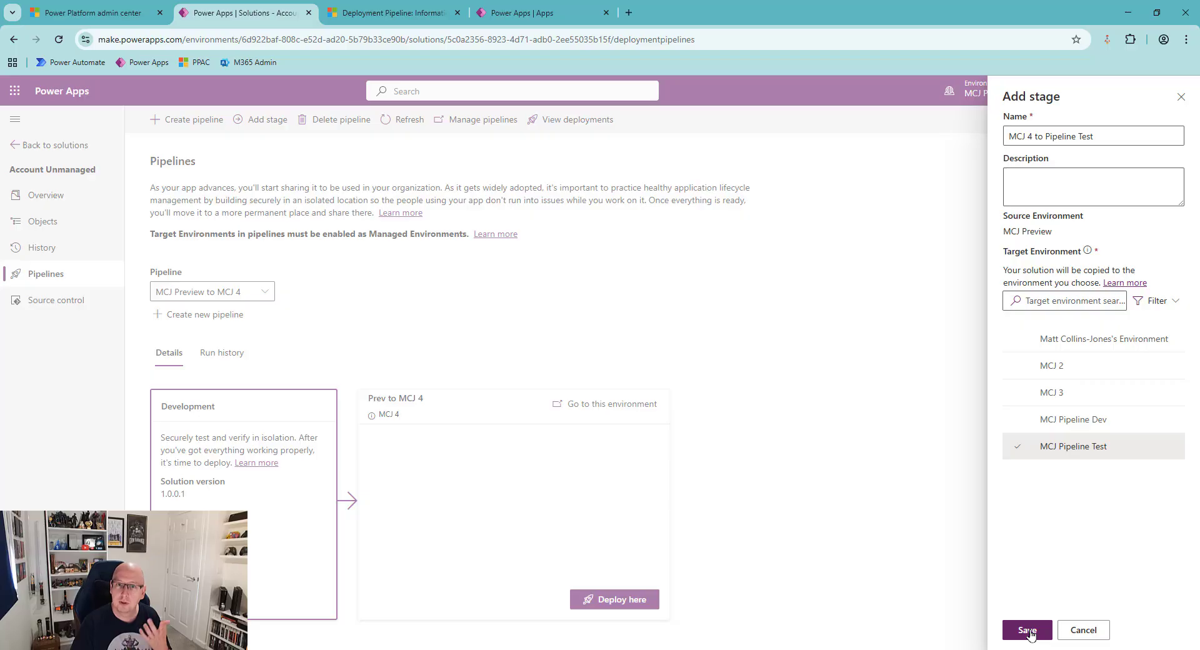
click(1028, 630)
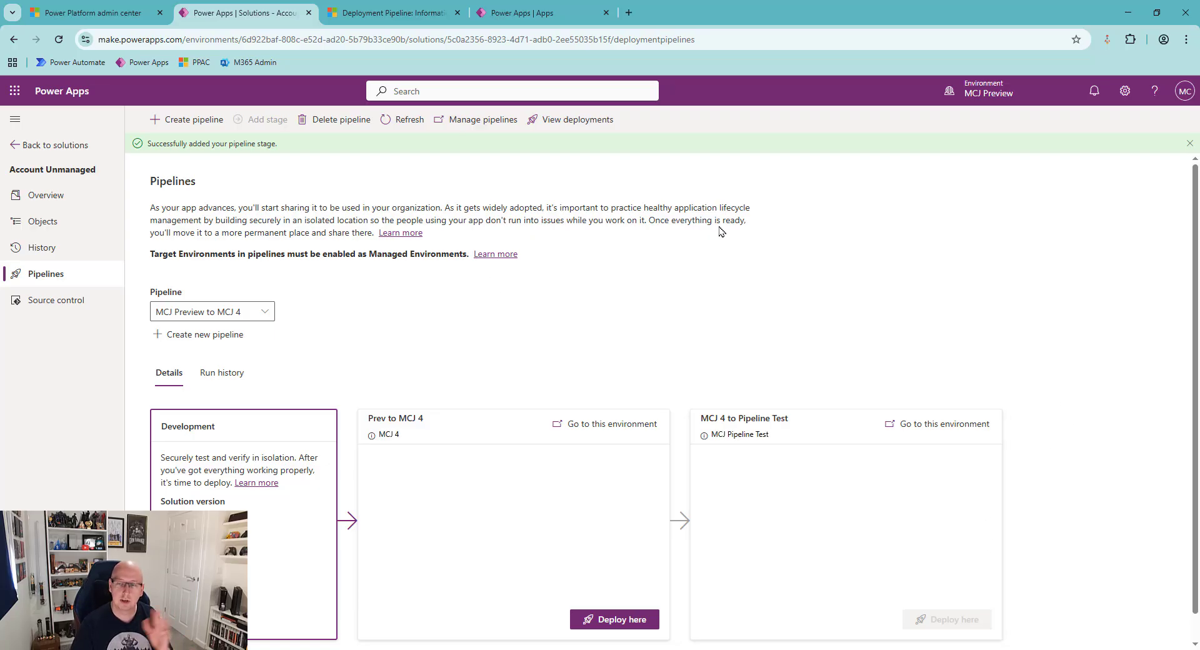
- Start a new environment variable in the Account Unmanaged solution with the display name PipelinesDeploy
scroll(1073, 335, down, 1)
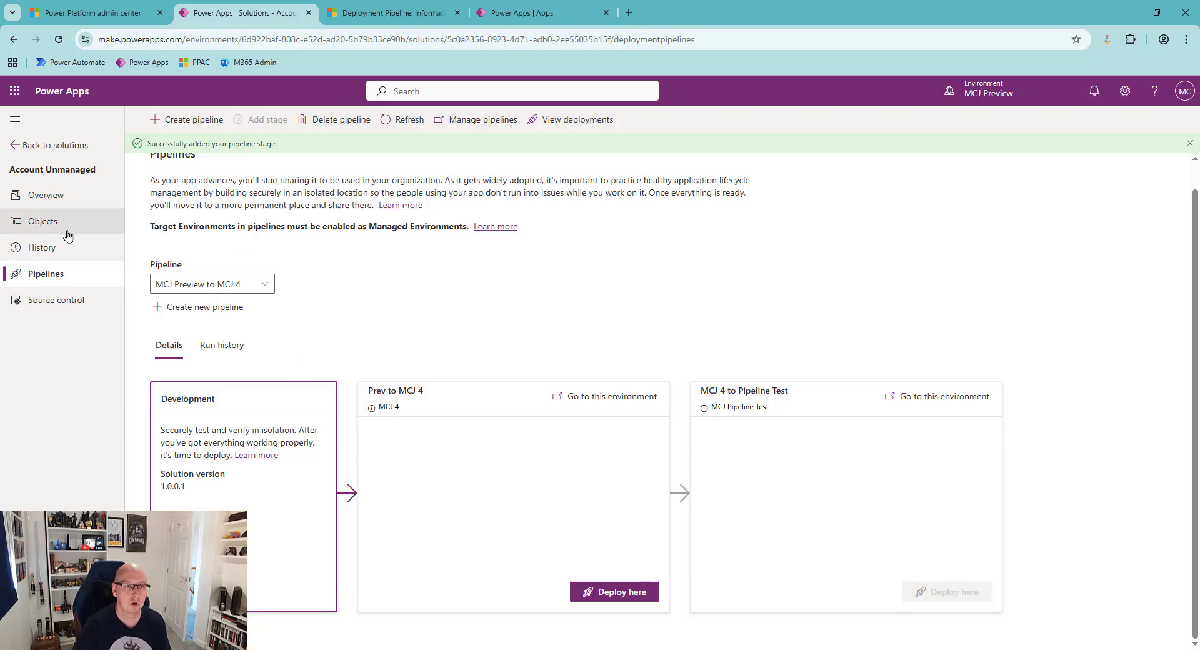
click(98, 223)
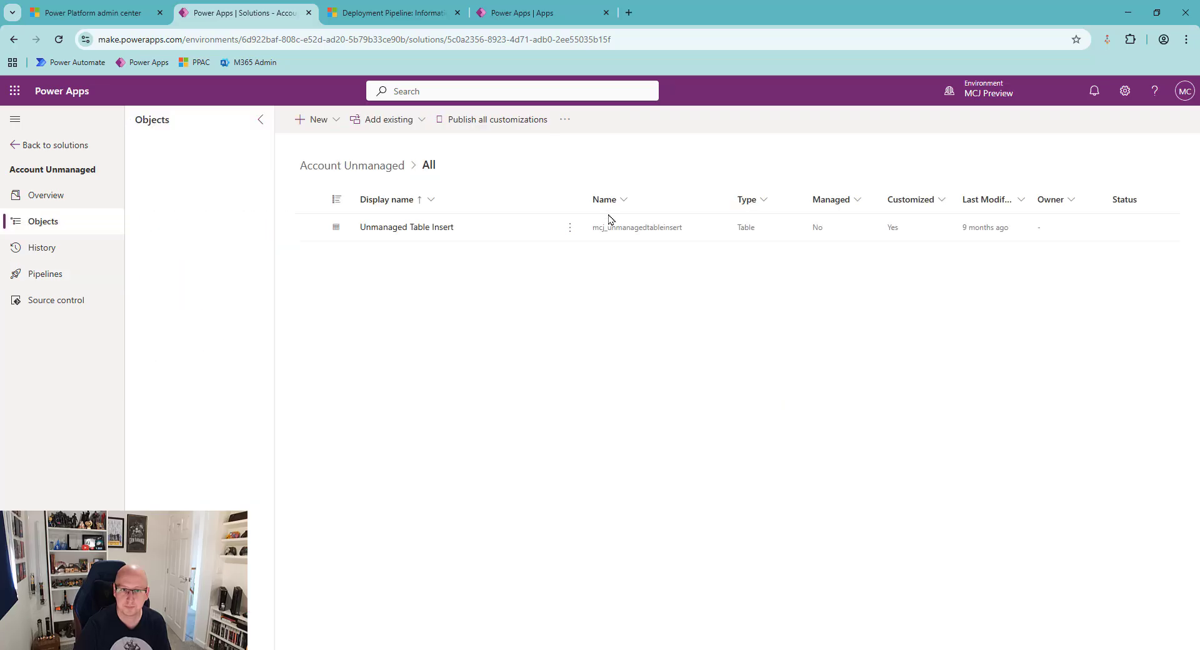
click(306, 121)
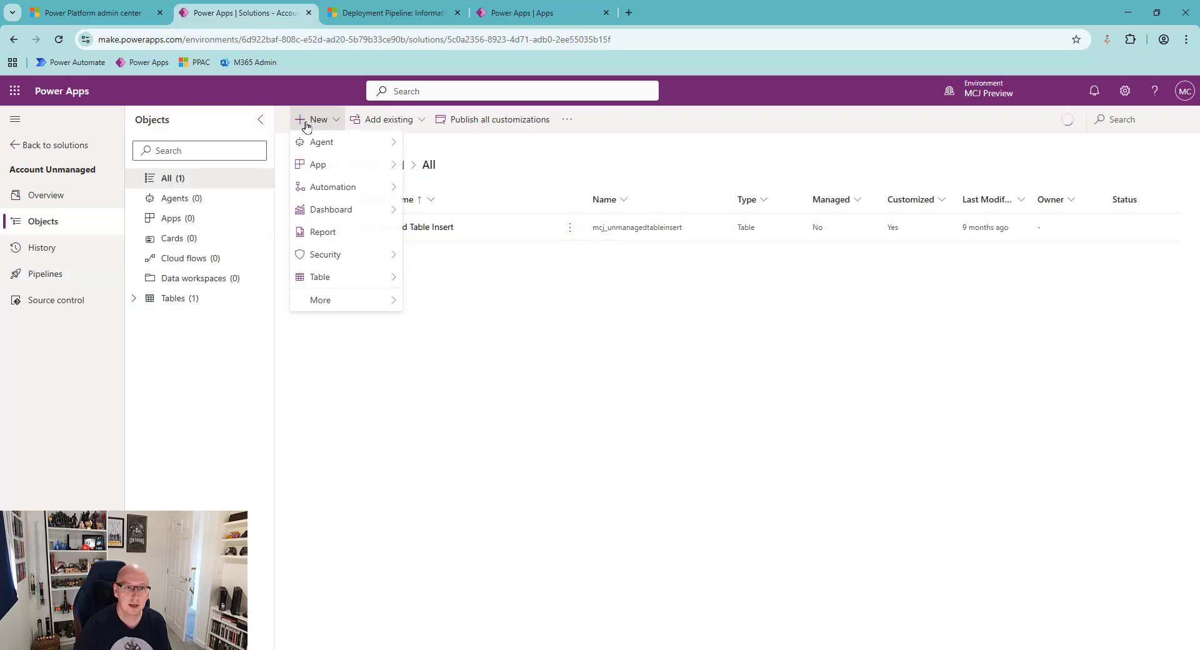
mouse_move(365, 301)
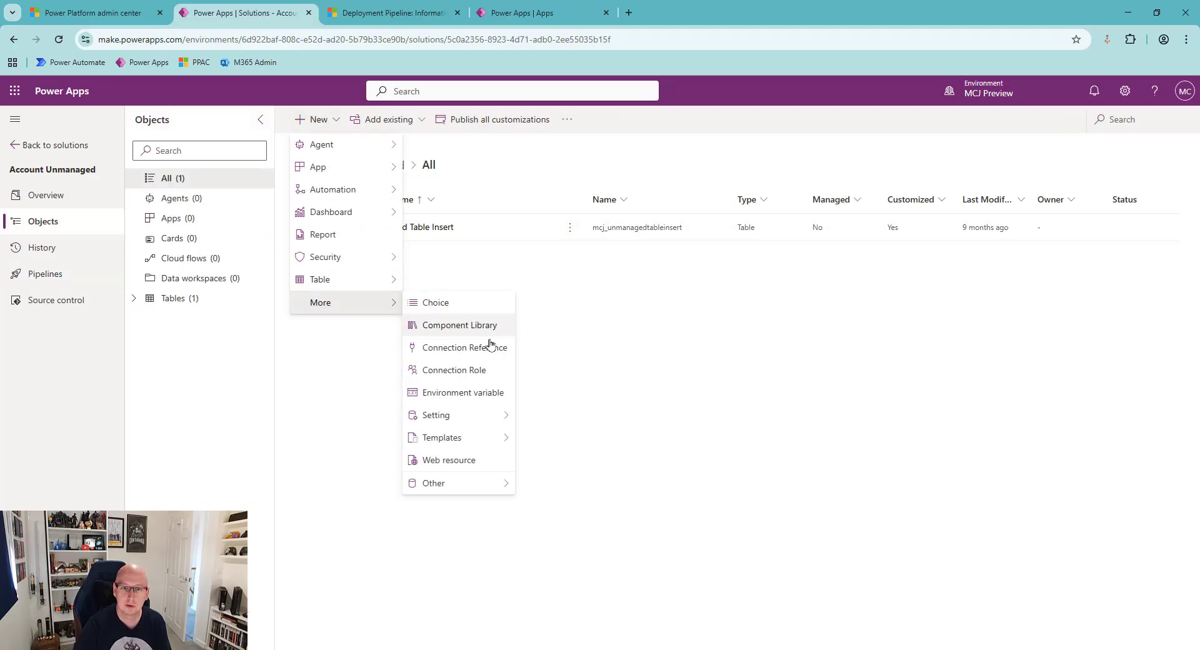
click(494, 391)
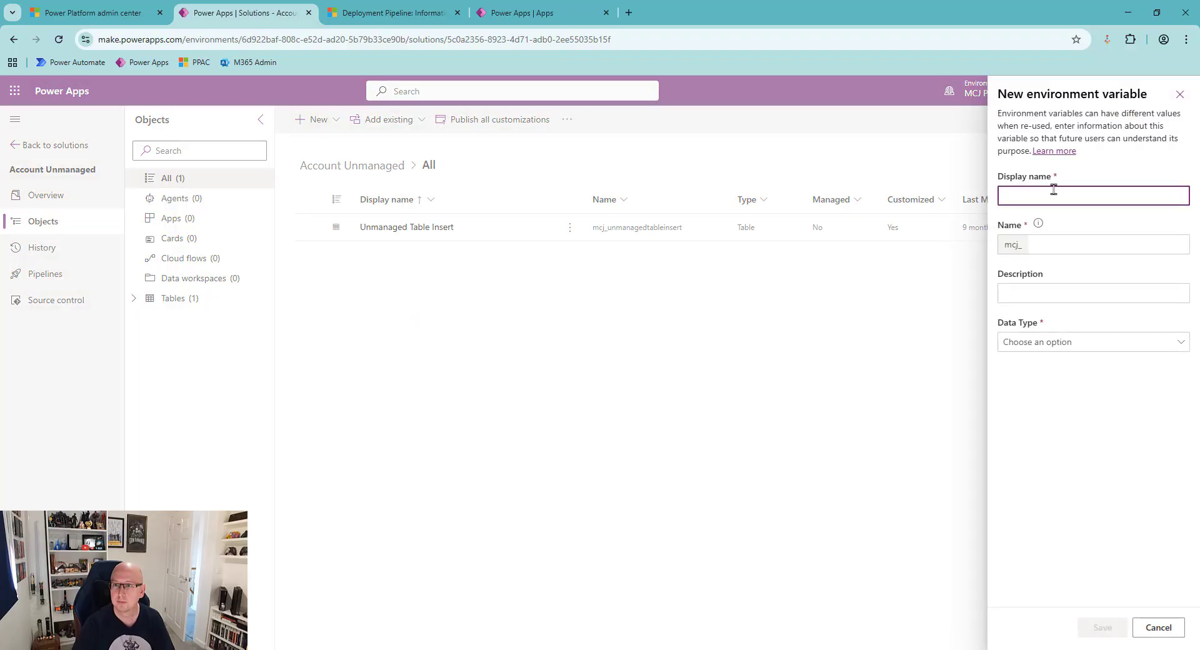
text(Pl)
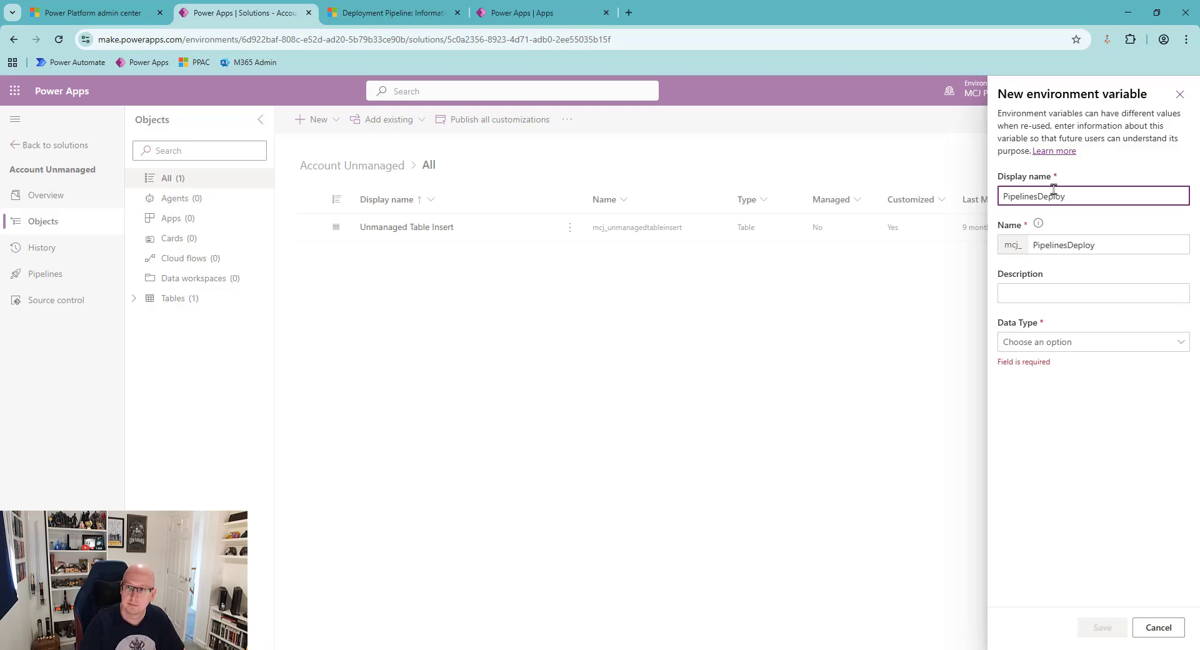
- Set the environment variable's data type to Text and its default value to 12345, and save it
click(1072, 296)
click(1149, 349)
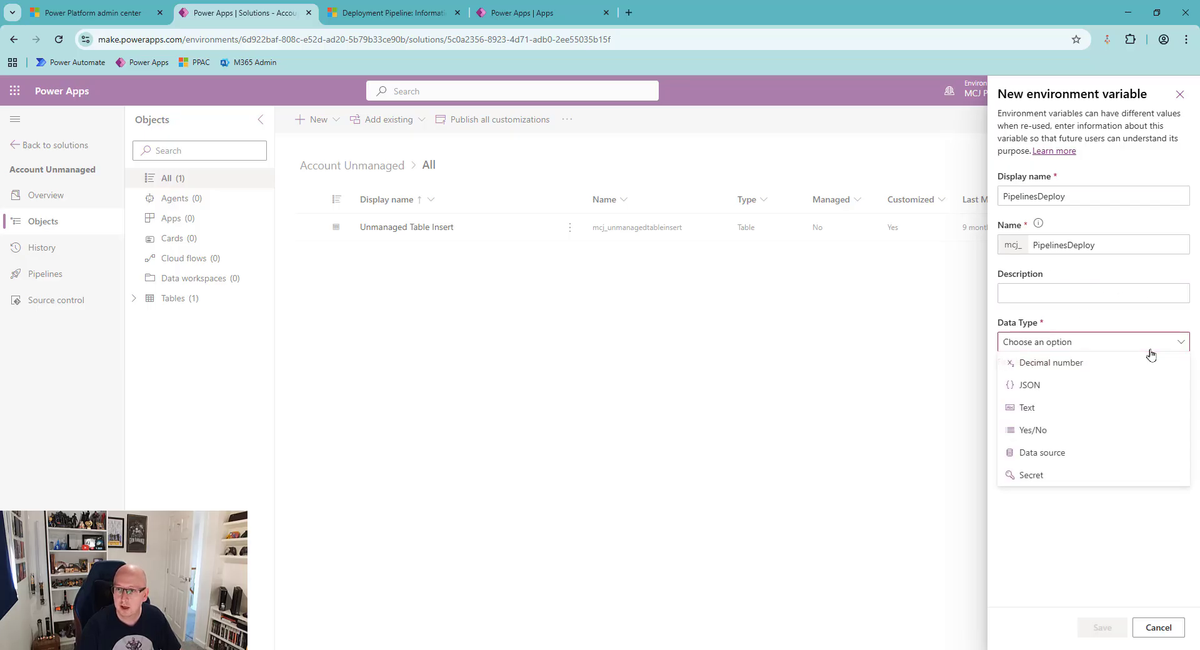
click(1055, 408)
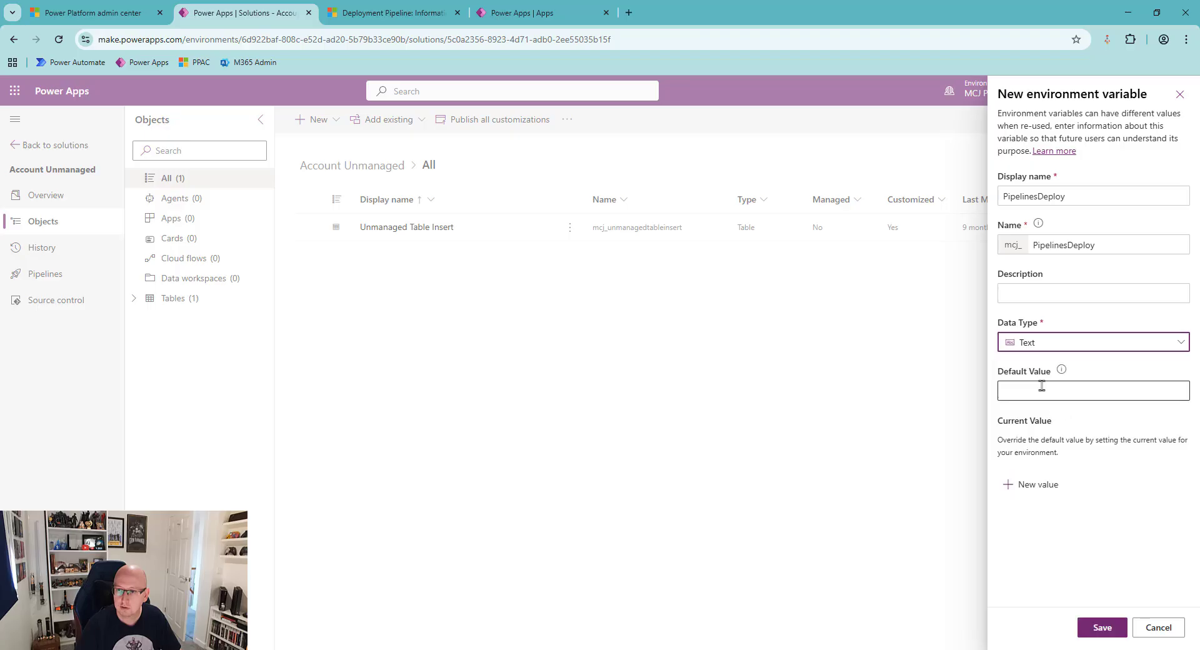
click(1041, 385)
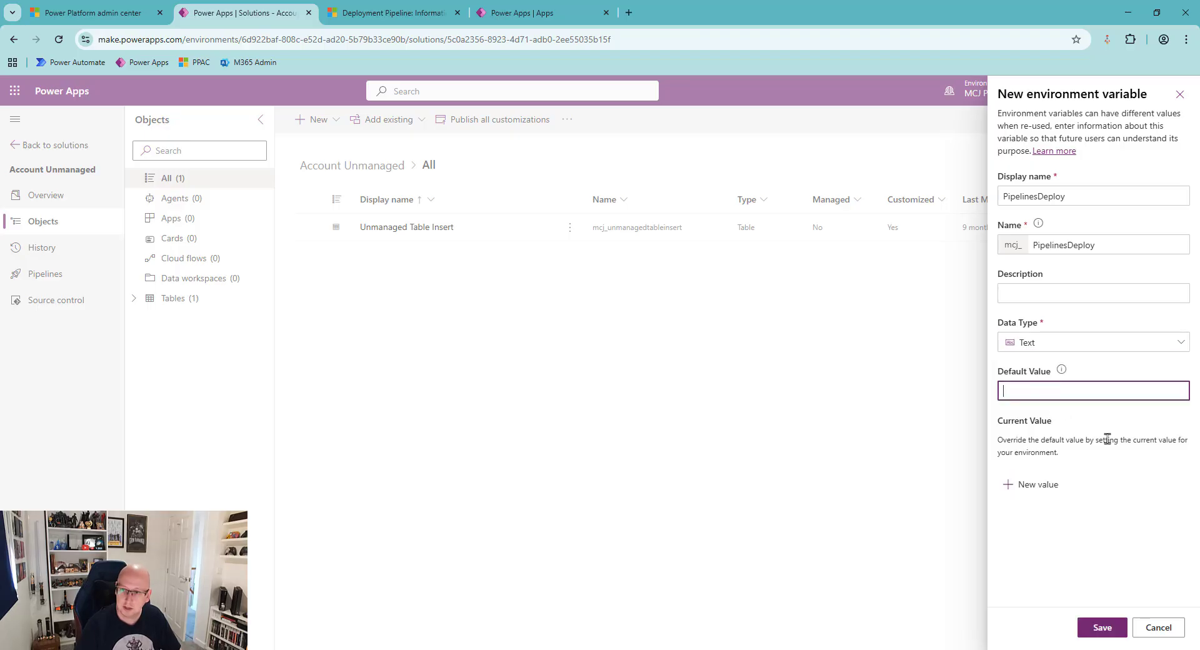
text(1234)
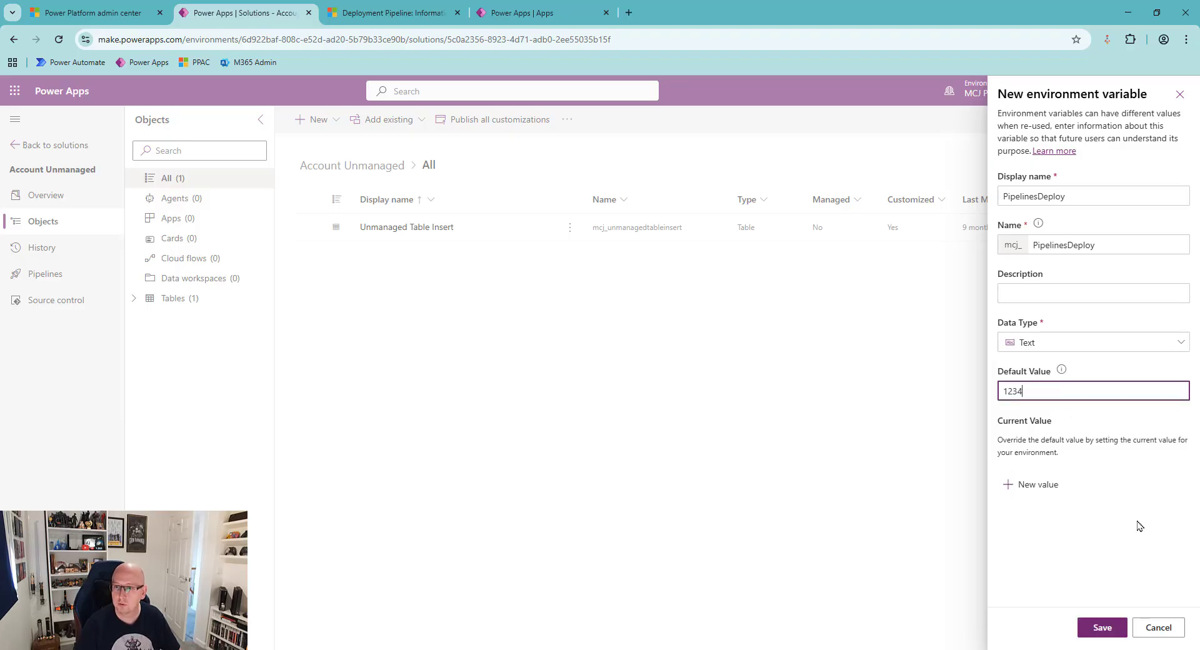
text(5)
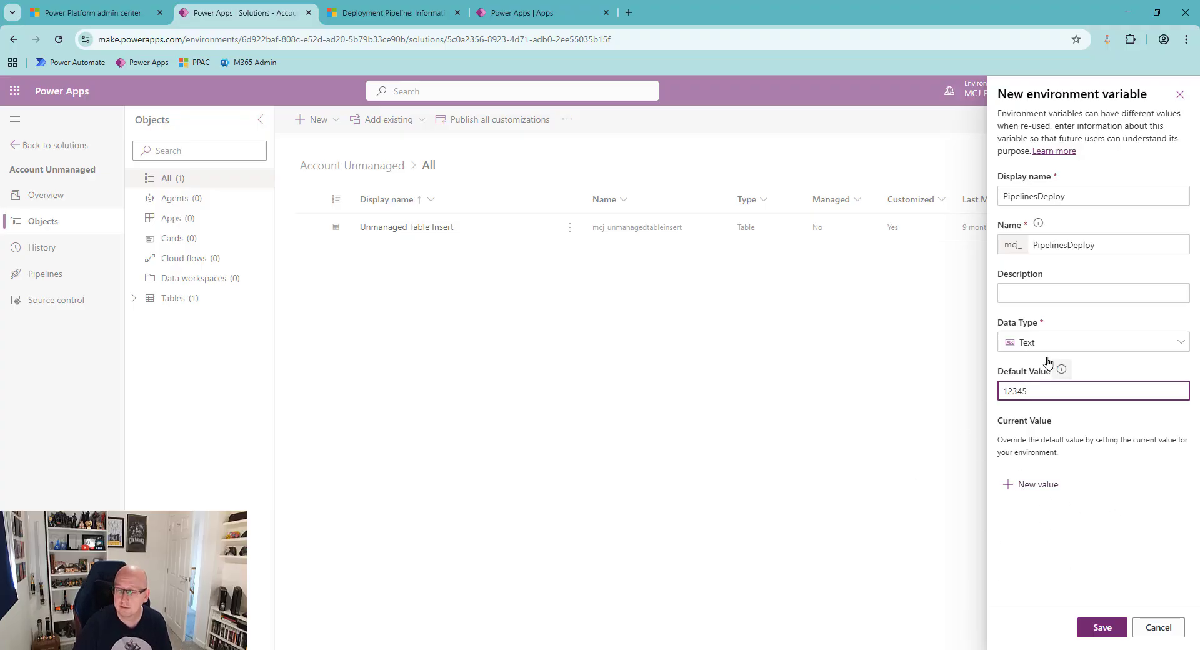
click(1117, 627)
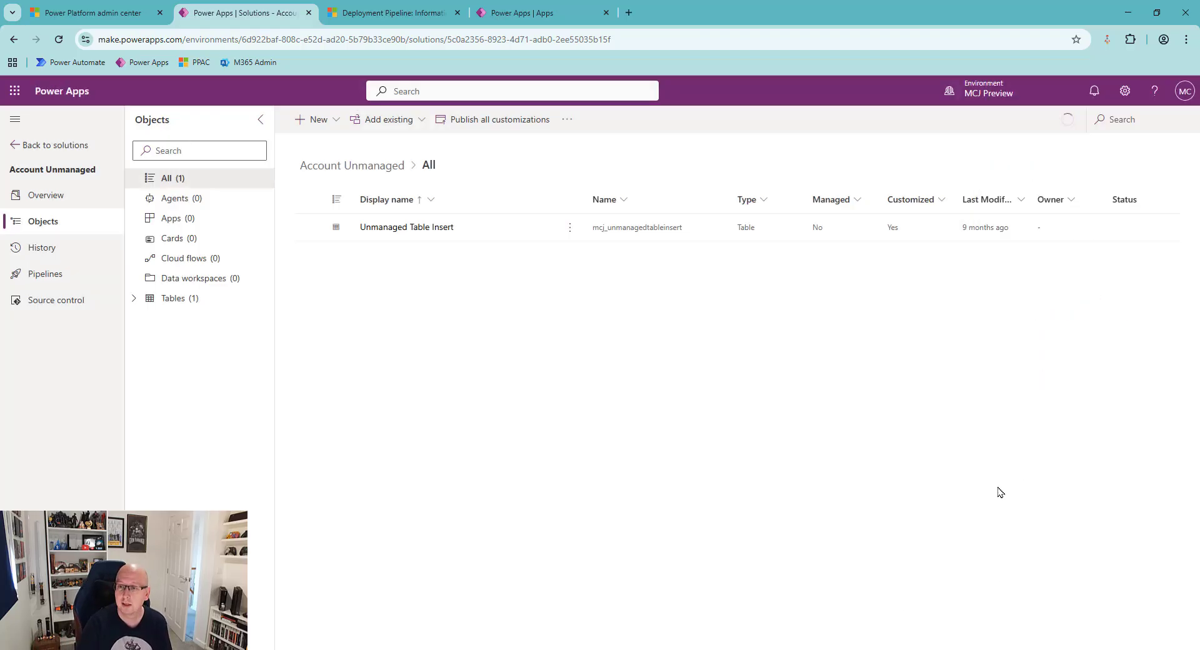
- Create an instant cloud flow named "Pipeline Flow 1" in the solution with the "Manually trigger a flow" trigger
click(185, 258)
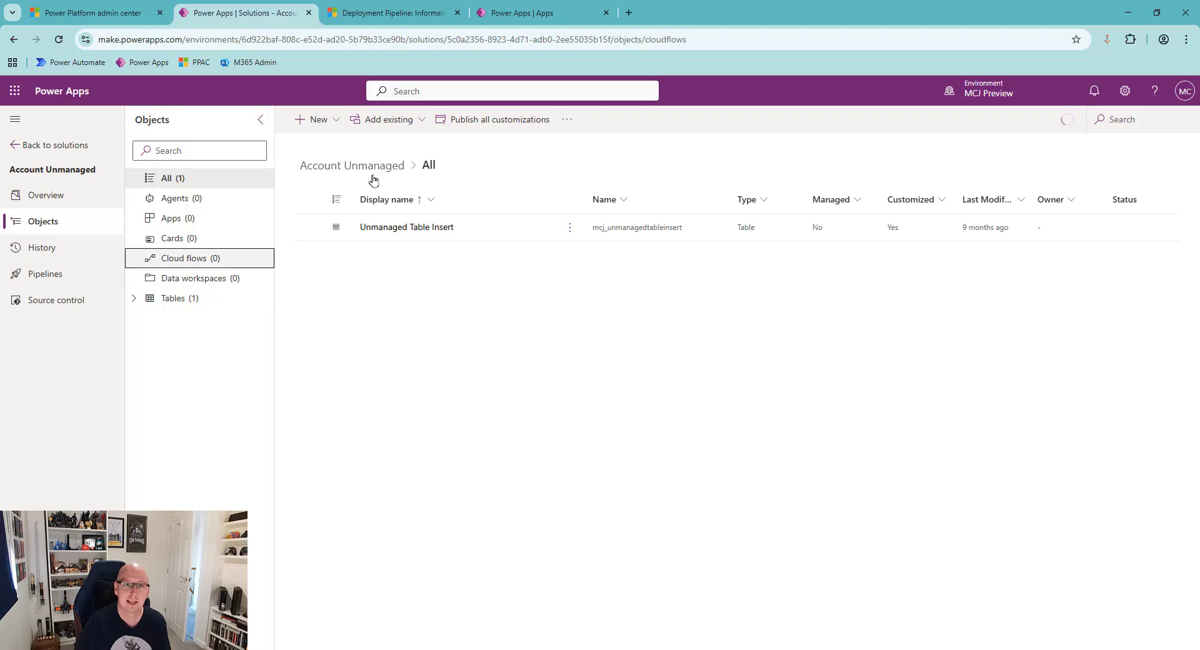
click(317, 122)
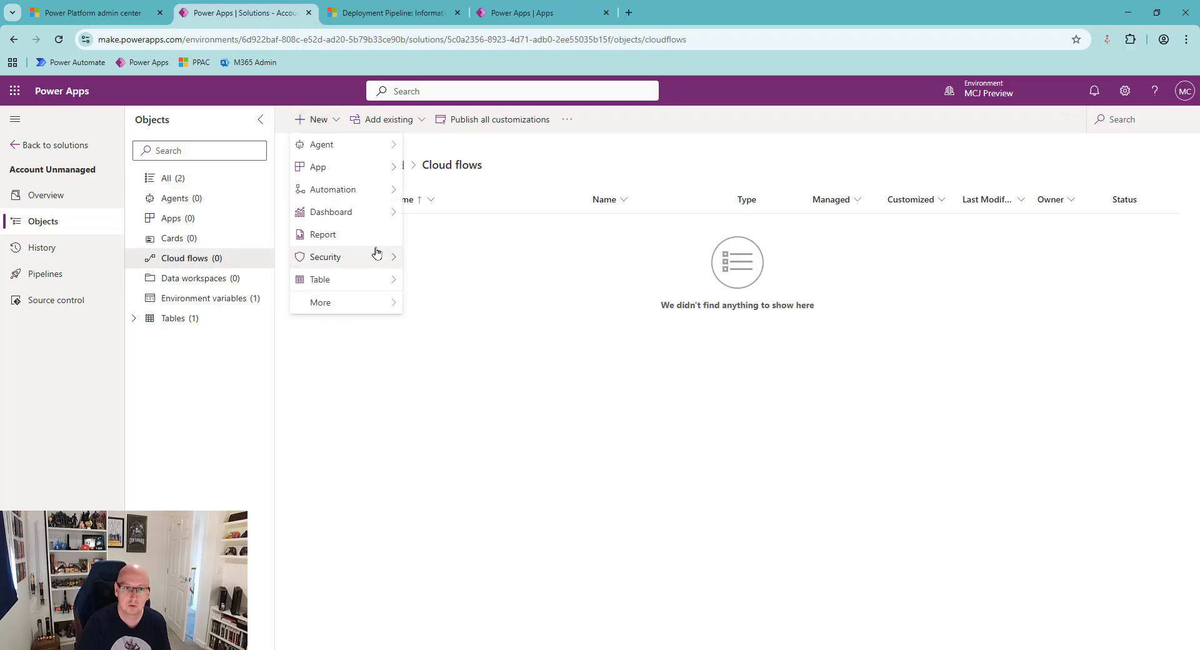
mouse_move(381, 191)
mouse_move(495, 192)
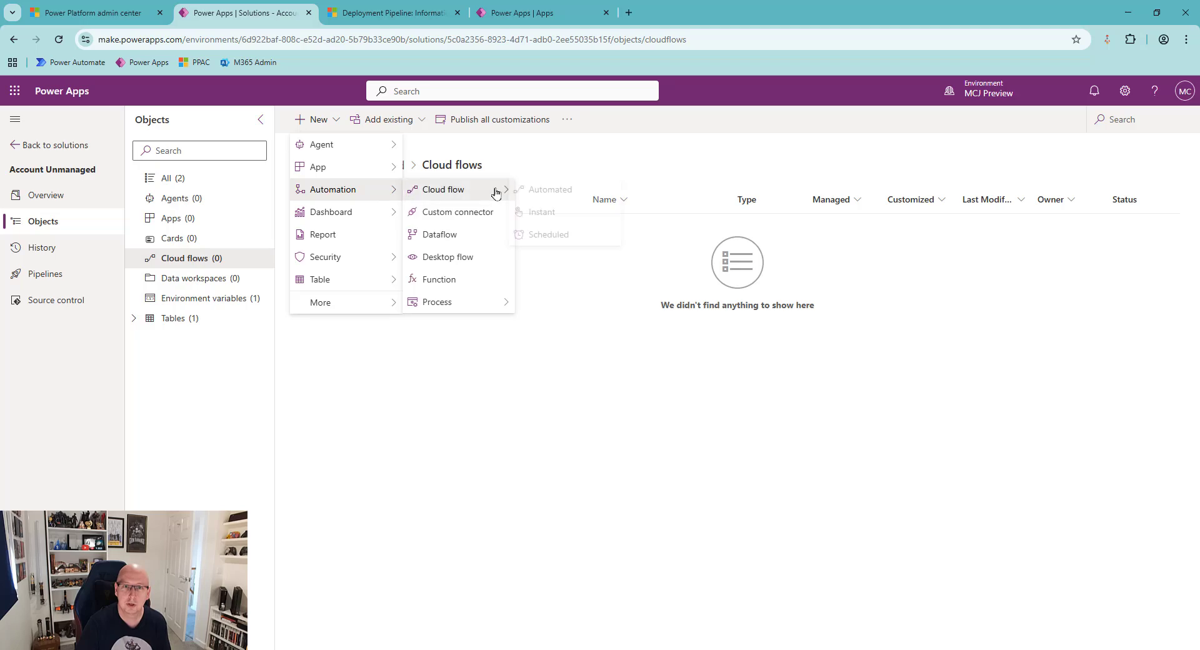
click(549, 214)
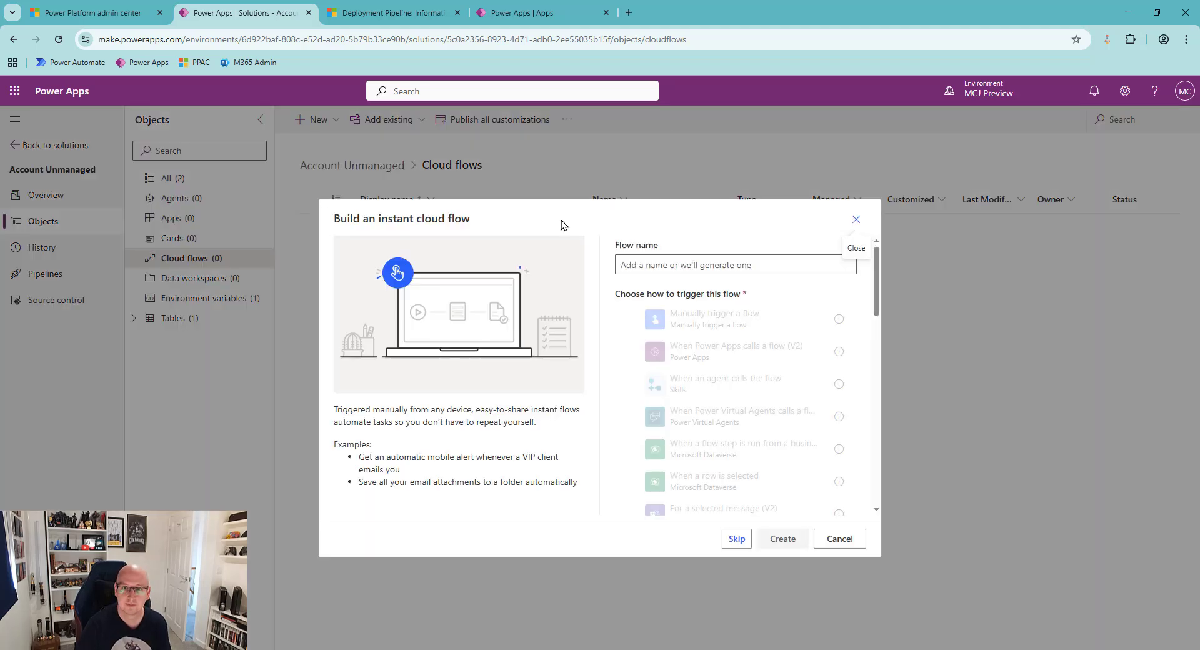
click(686, 264)
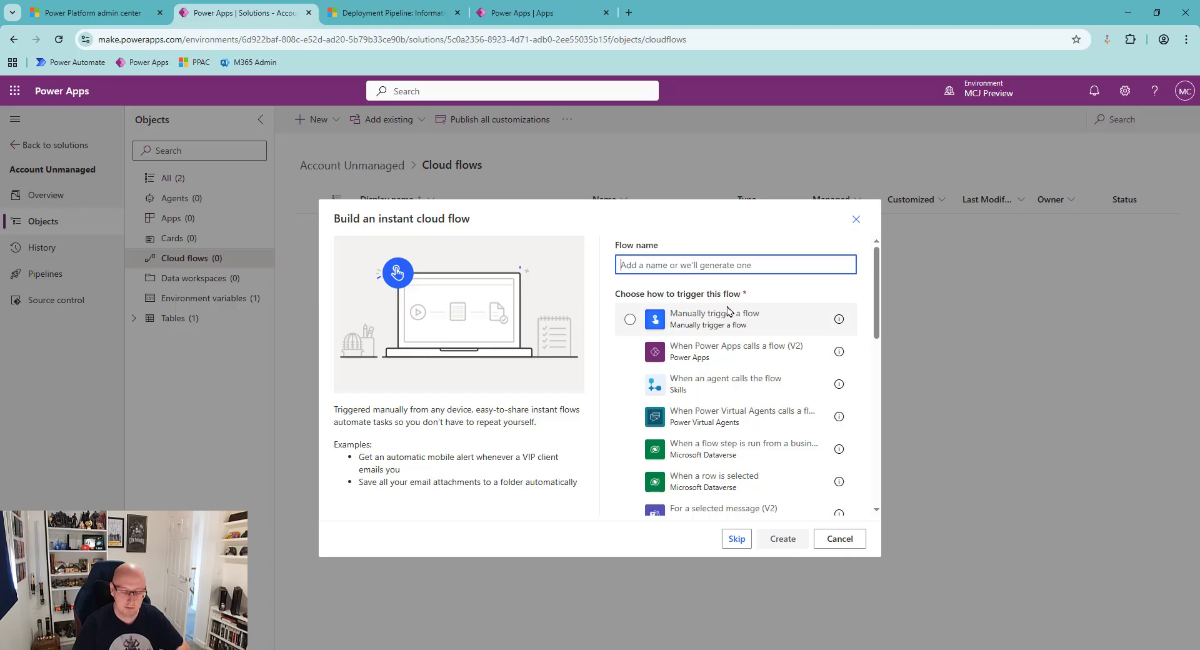
text(Pipeline Flow 1)
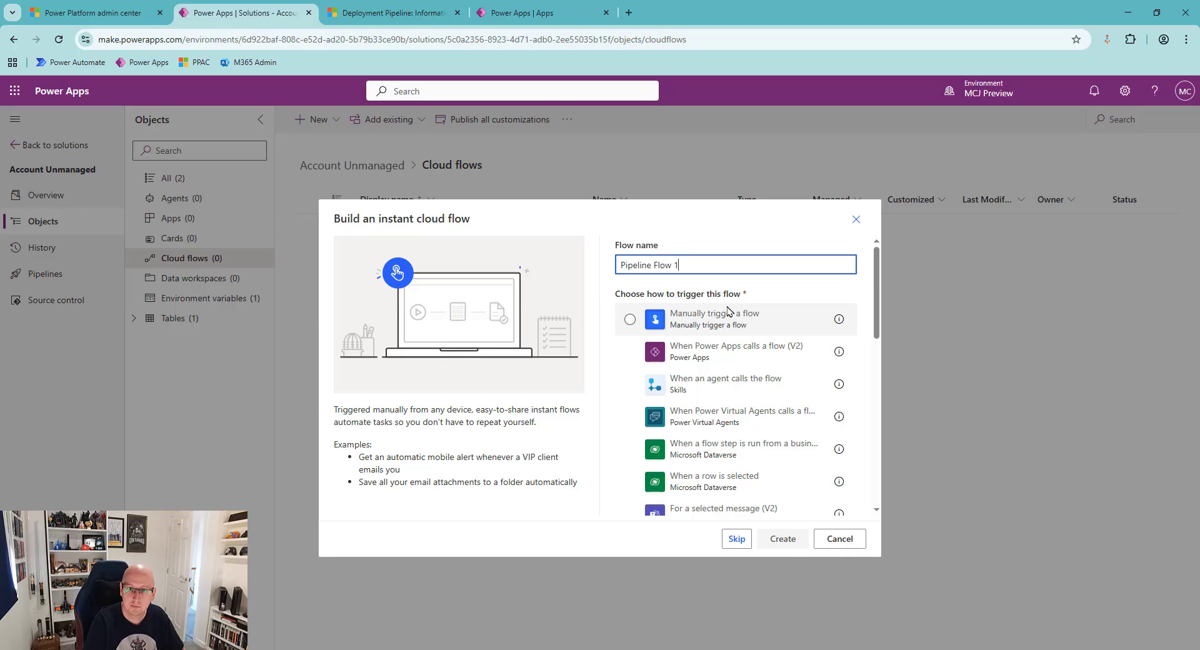
click(630, 319)
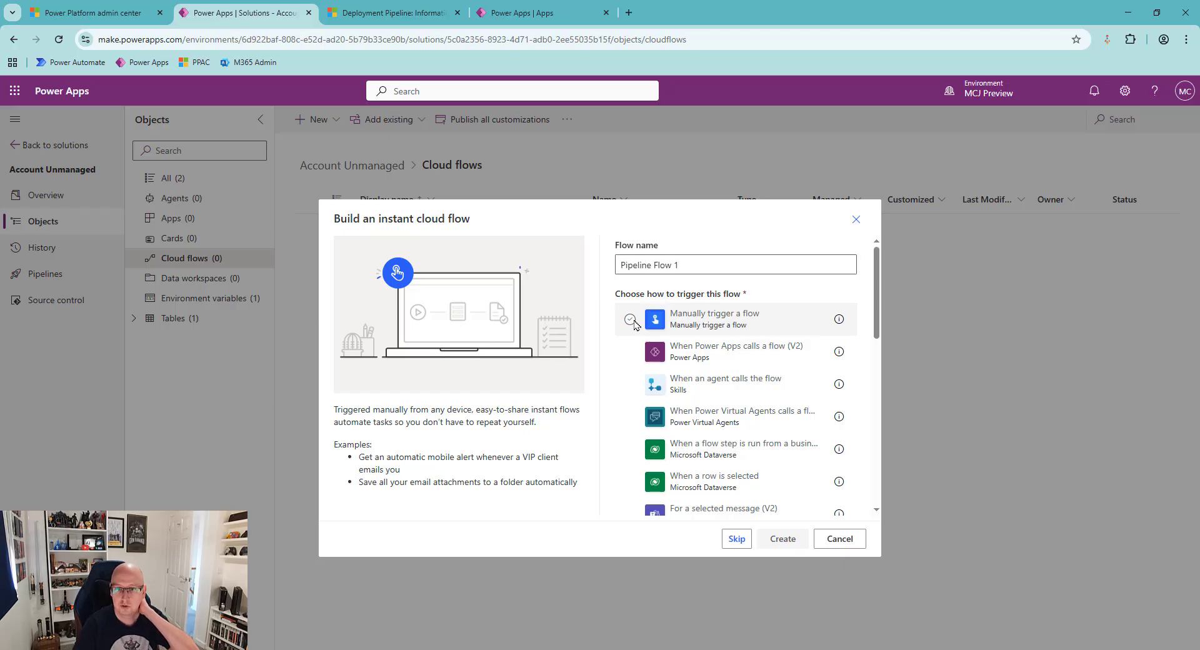
click(792, 540)
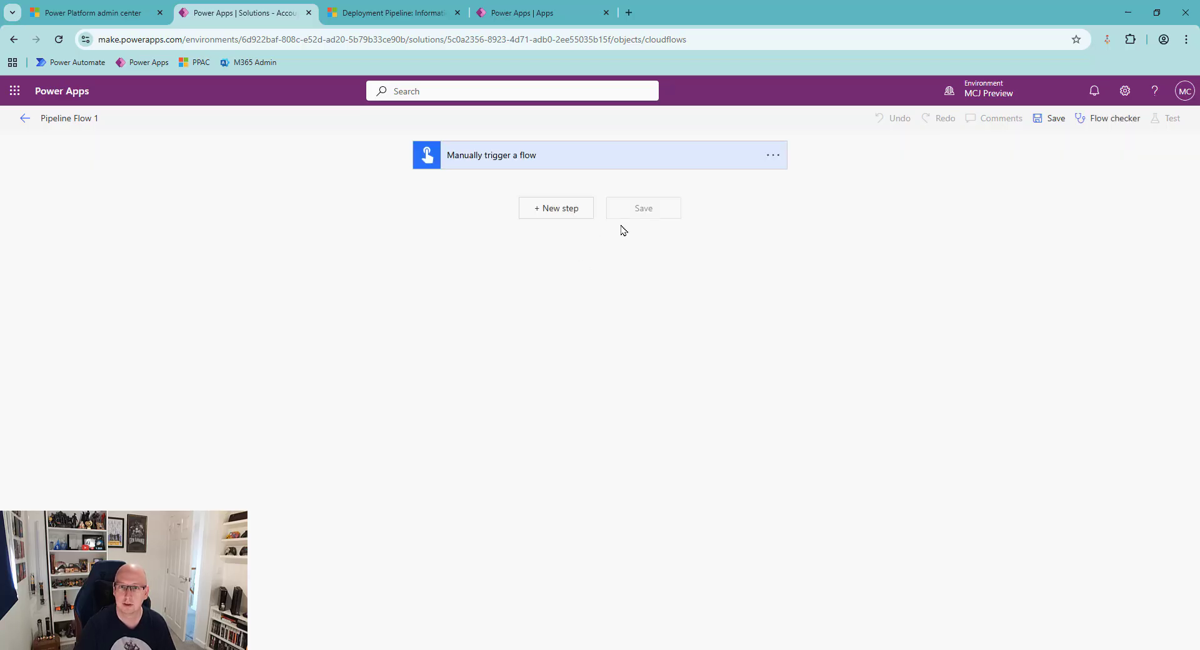
- Add a SharePoint "Get items" action below the manual trigger in Pipeline Flow 1
click(583, 217)
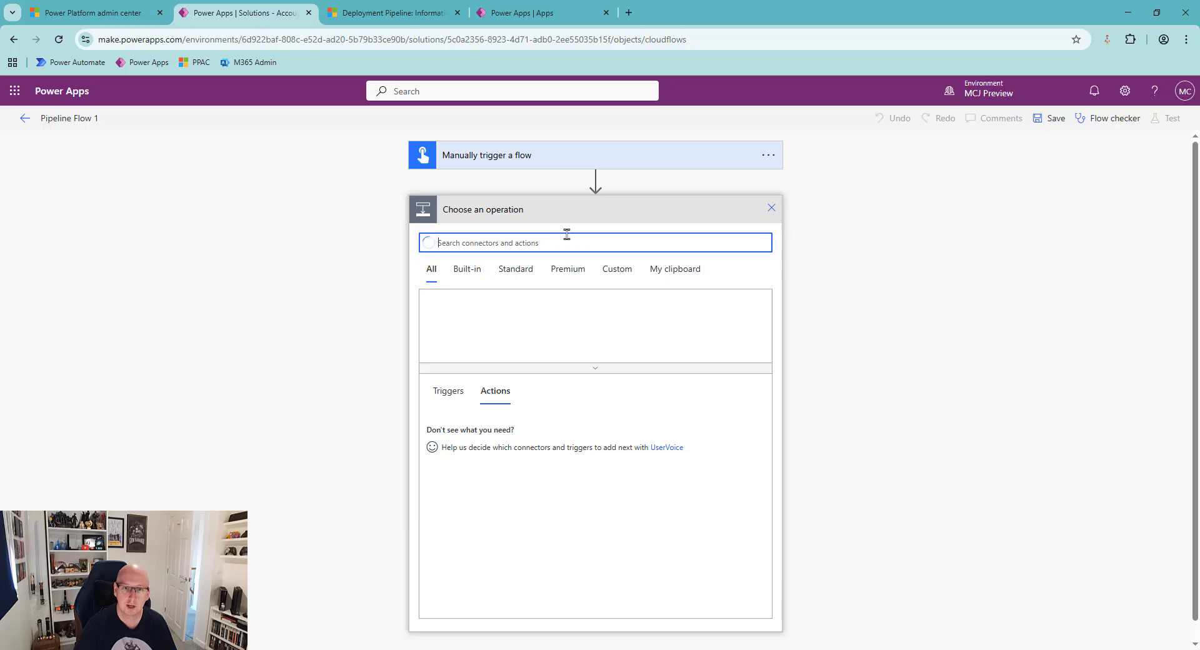
text(sha)
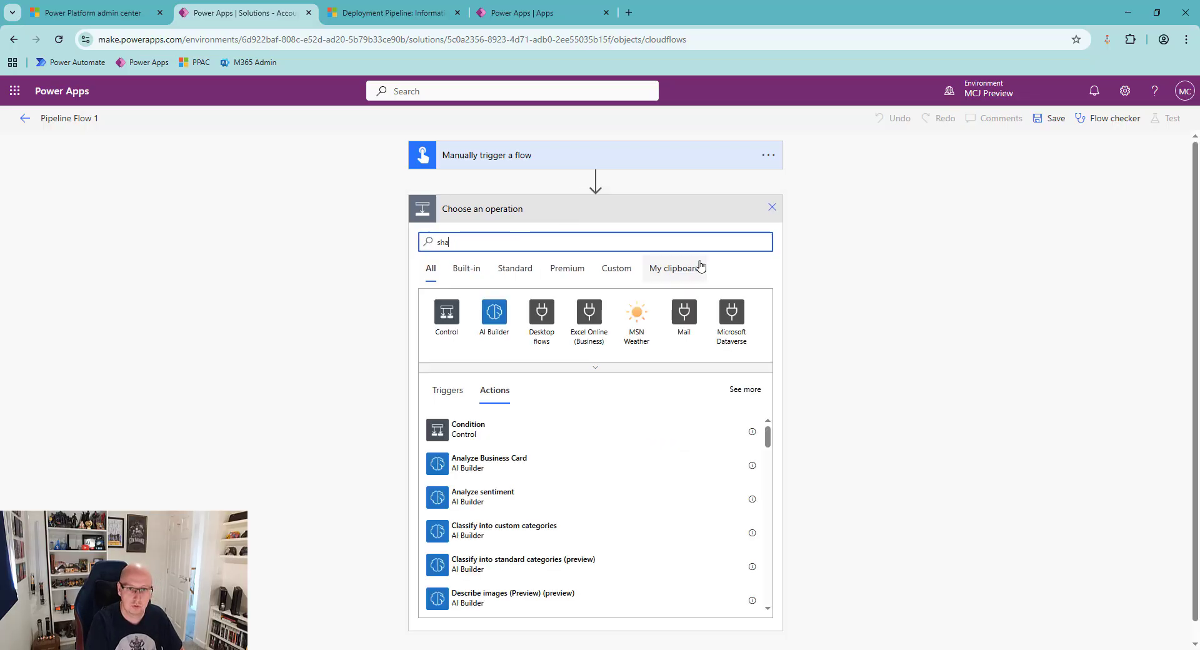
text(repo)
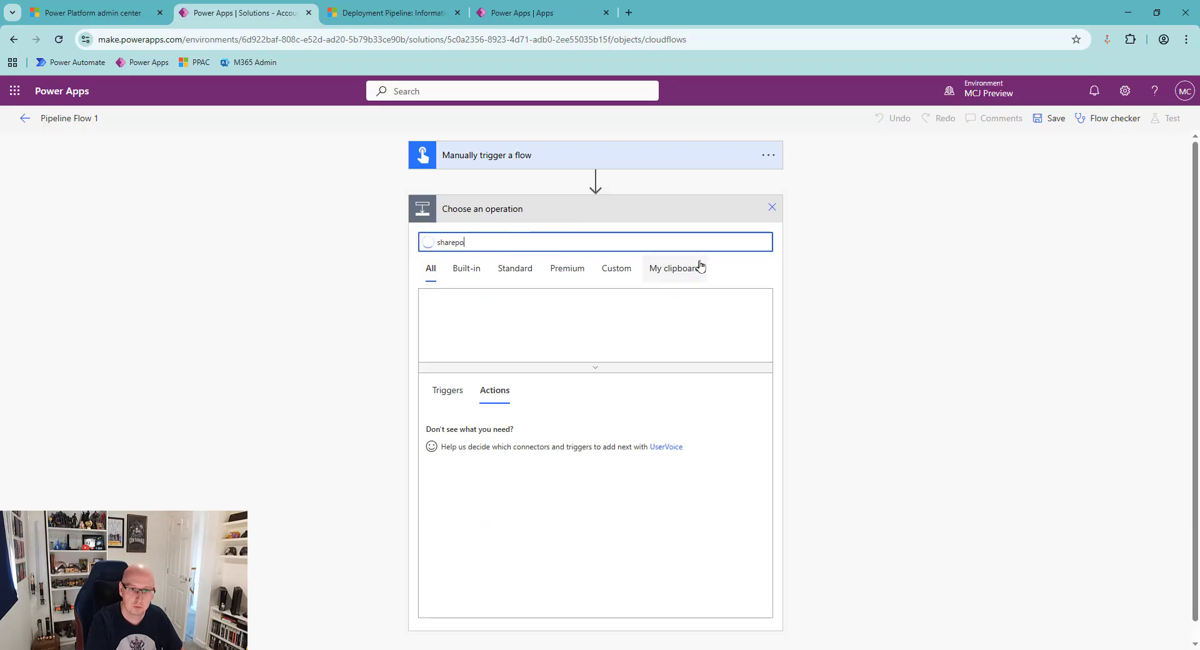
text(int)
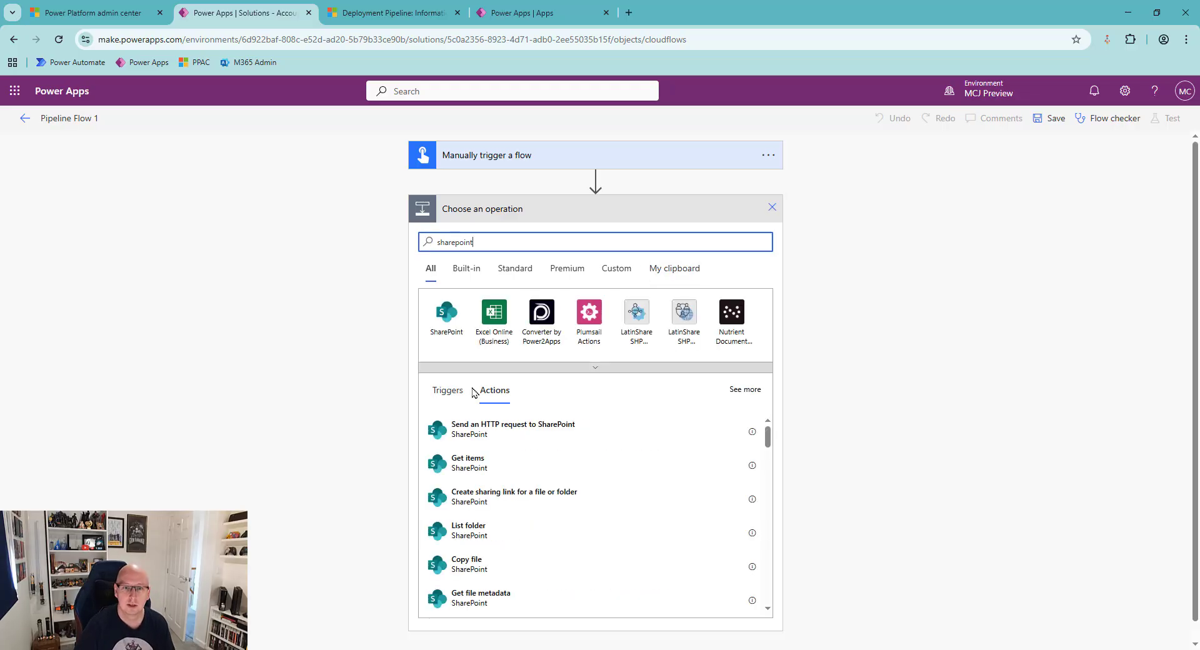
click(529, 457)
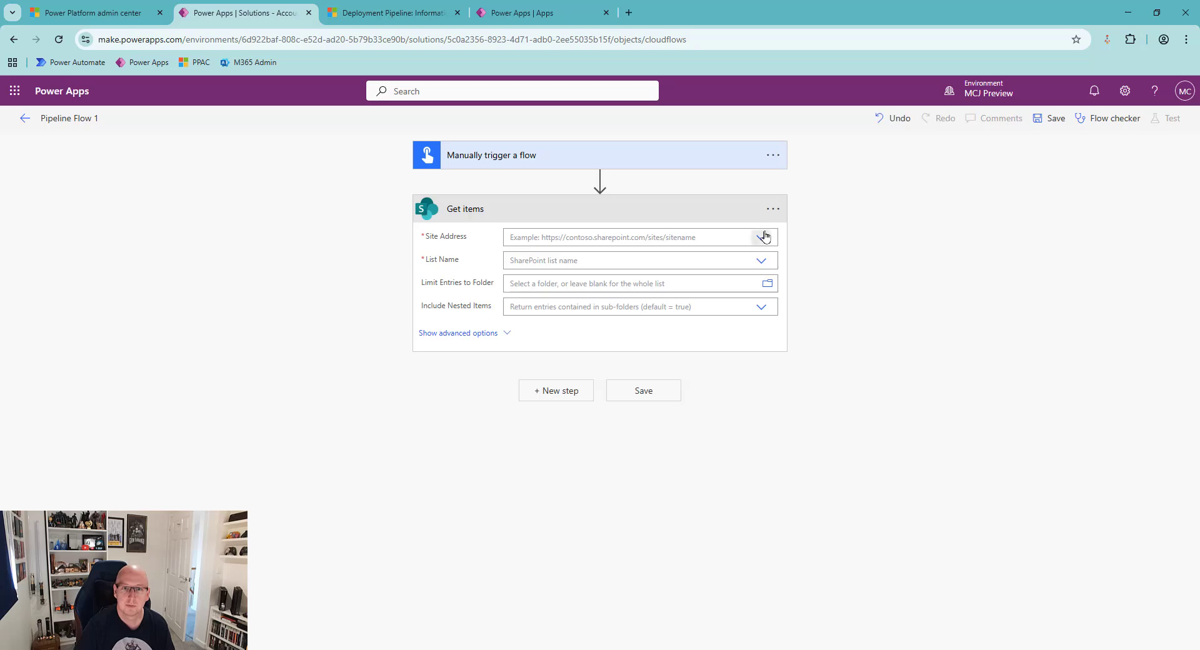
- Point the Get items action to the Devices list on the Contoso IT site, save the flow and return to the solution
click(763, 237)
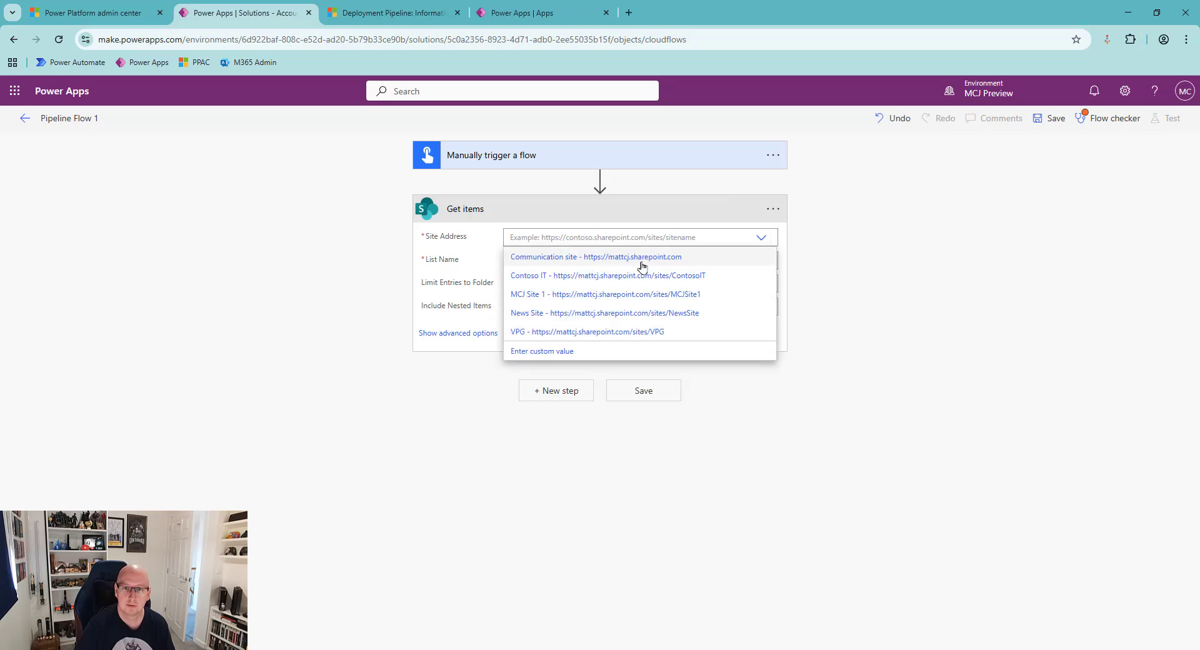
click(641, 275)
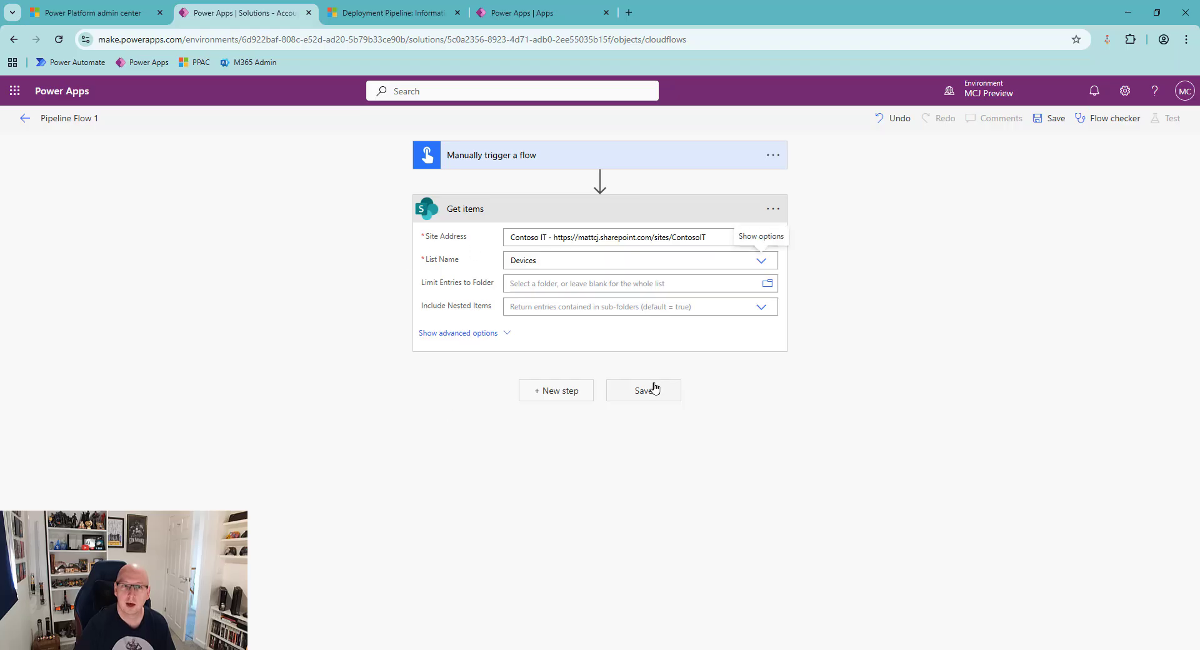
click(643, 390)
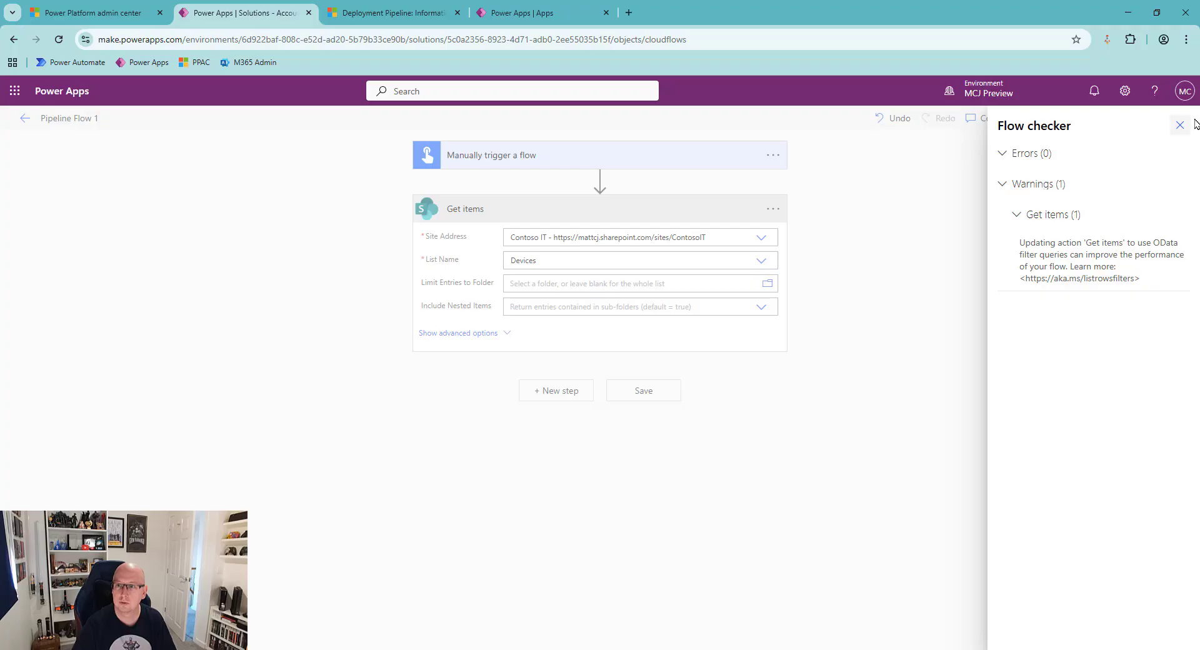
click(1179, 126)
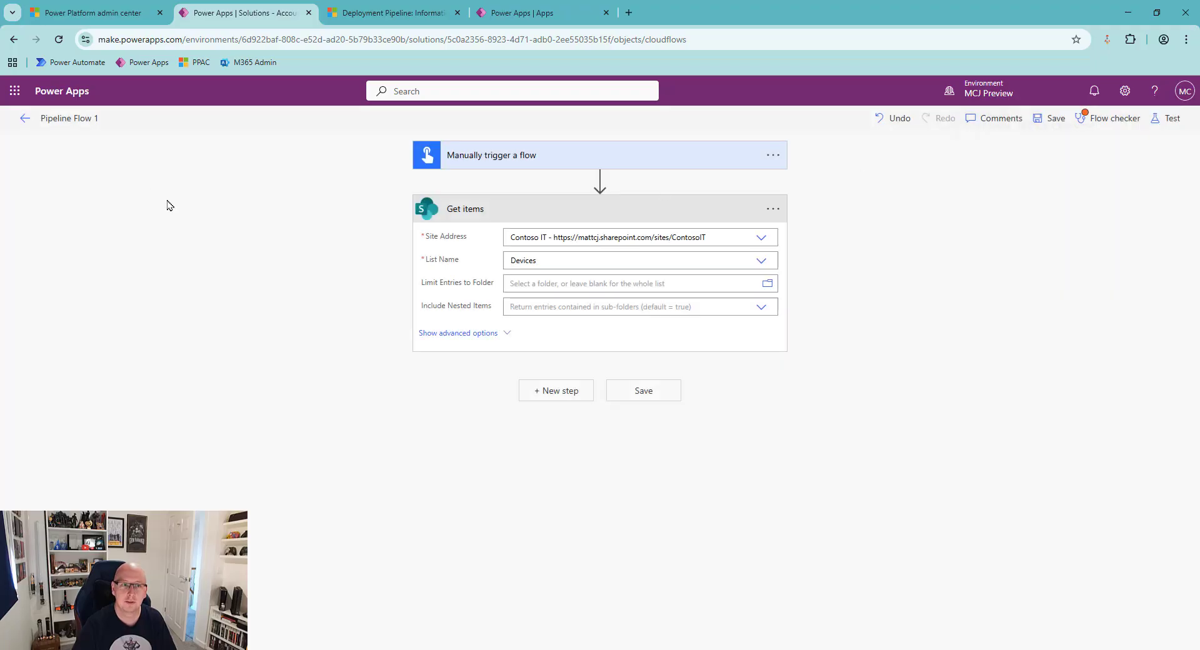
click(25, 118)
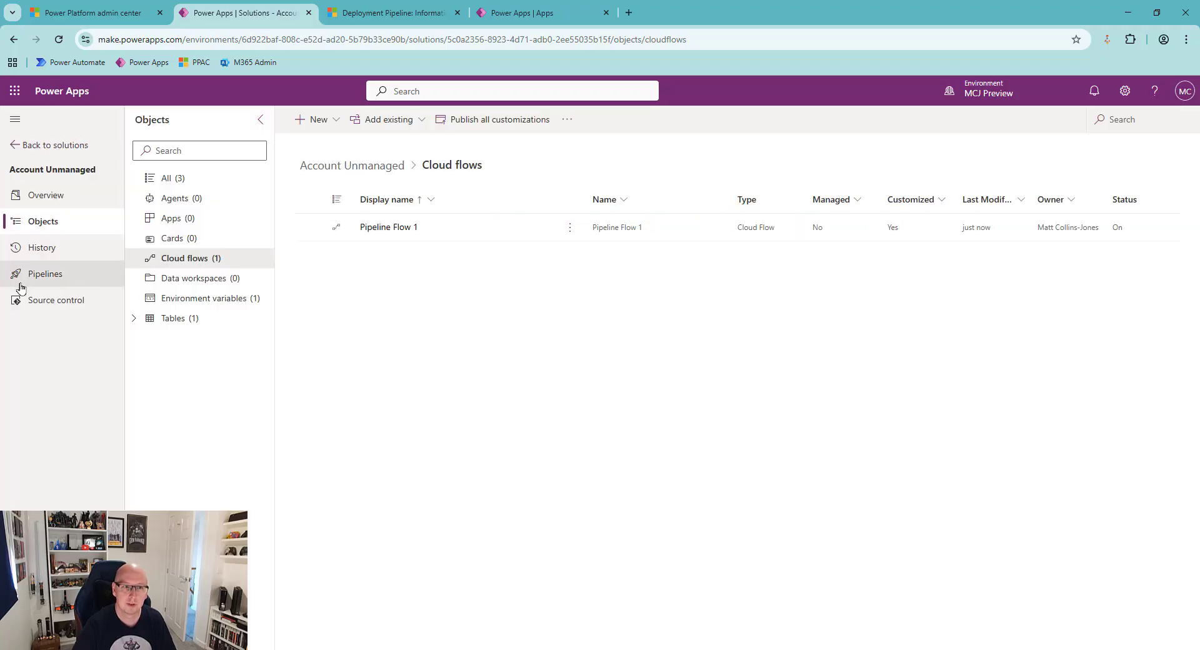
- Try to deploy the Account Unmanaged solution to the Prev to MCJ 4 stage with the deployment schedule set to Now
click(49, 278)
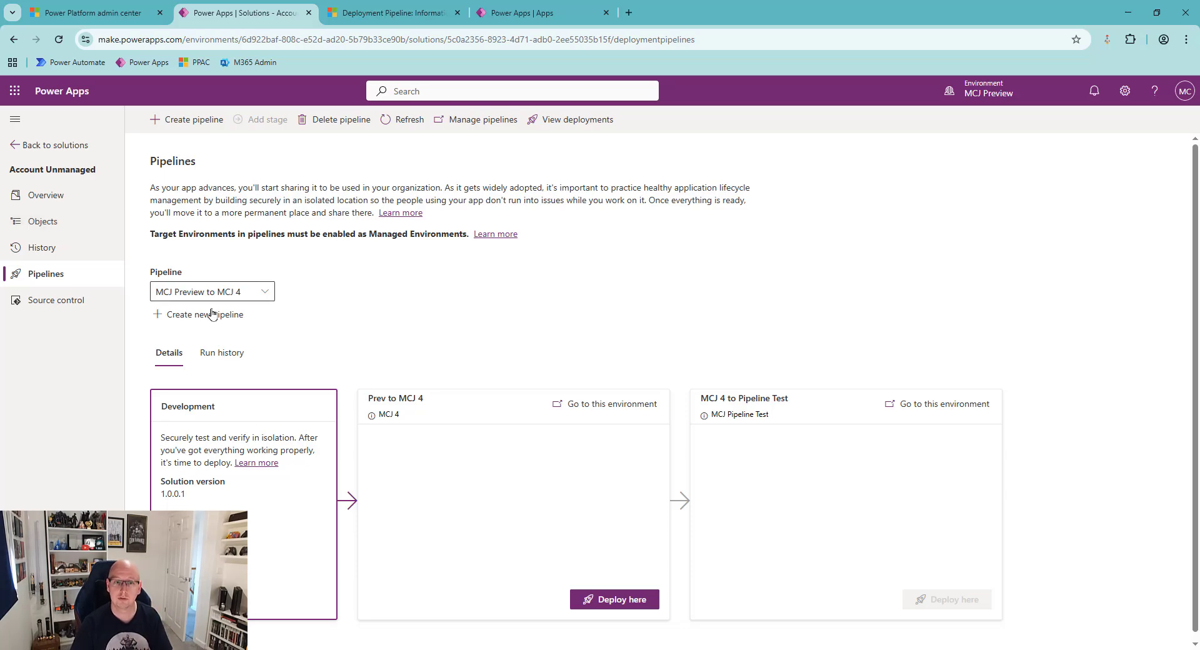
scroll(517, 287, down, 1)
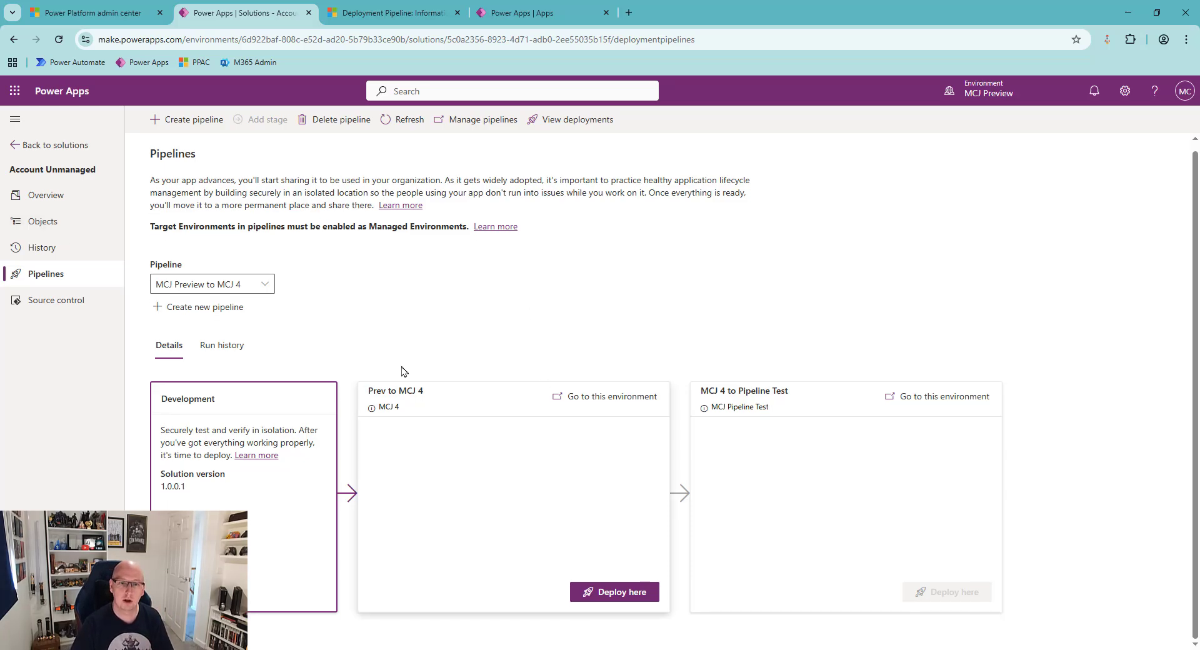
click(634, 599)
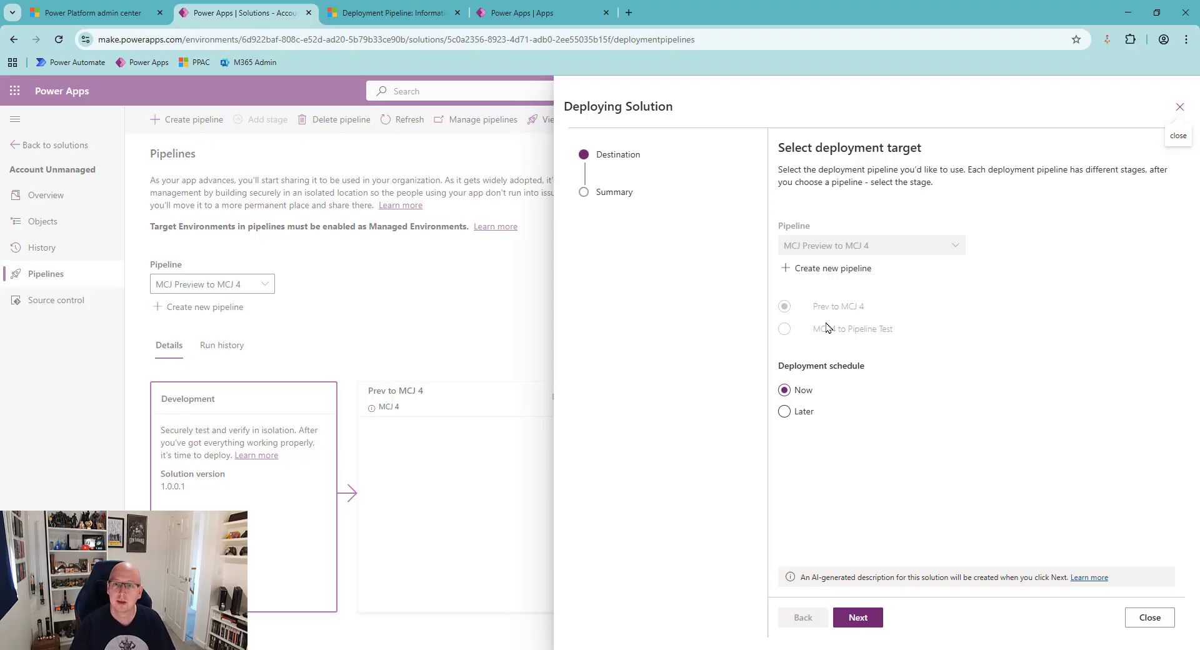
click(786, 412)
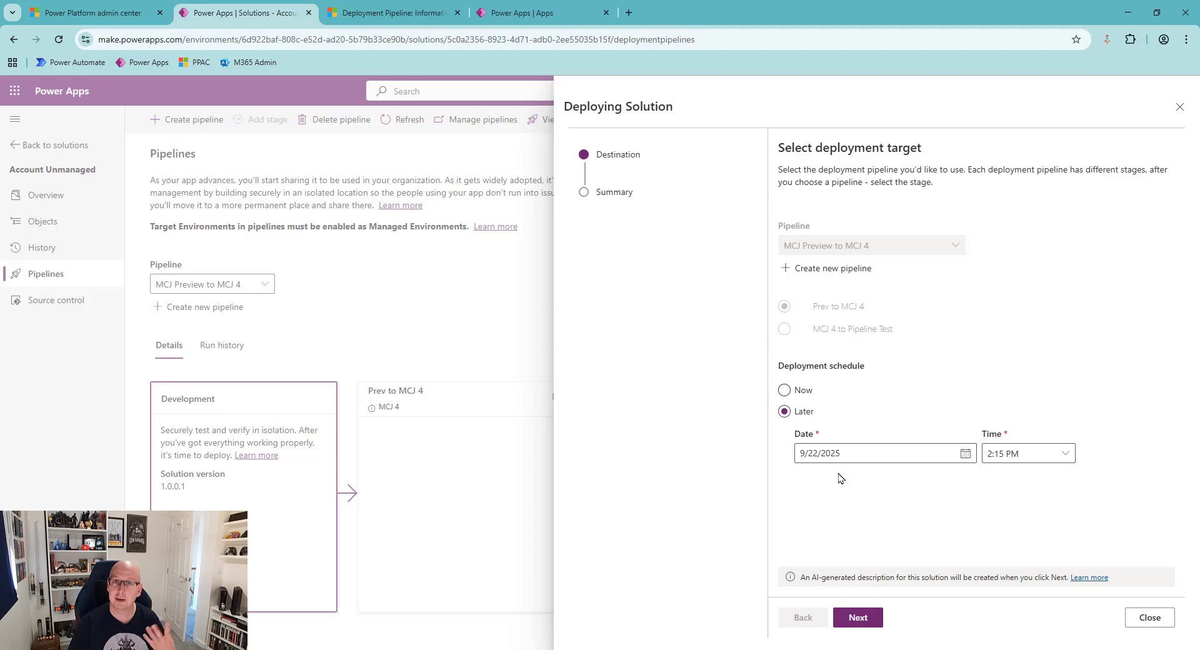
click(786, 391)
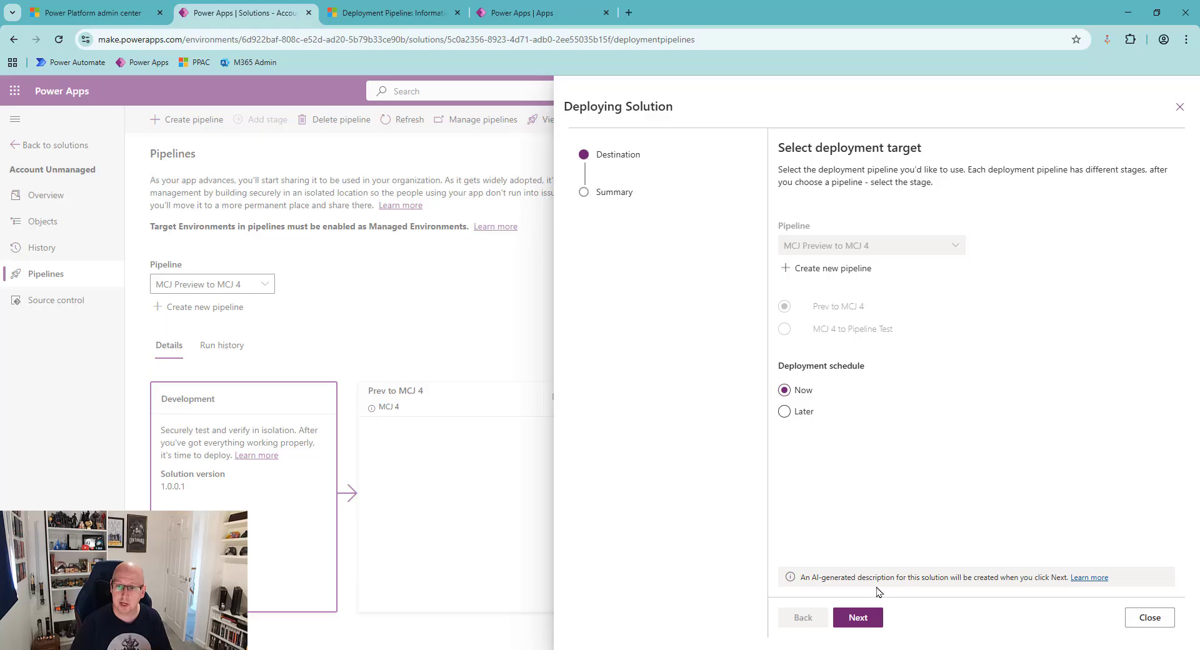
click(853, 621)
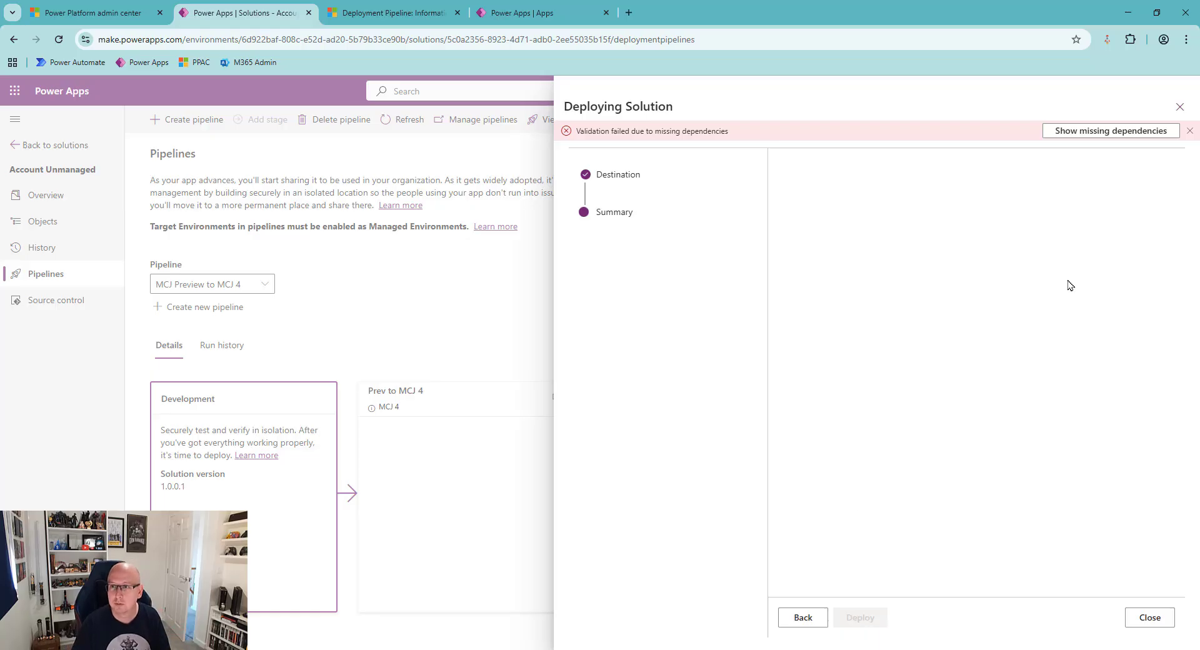
- Examine the deployment's missing dependencies, expanding the Managed Solutions group and the solution listed in it
click(1142, 132)
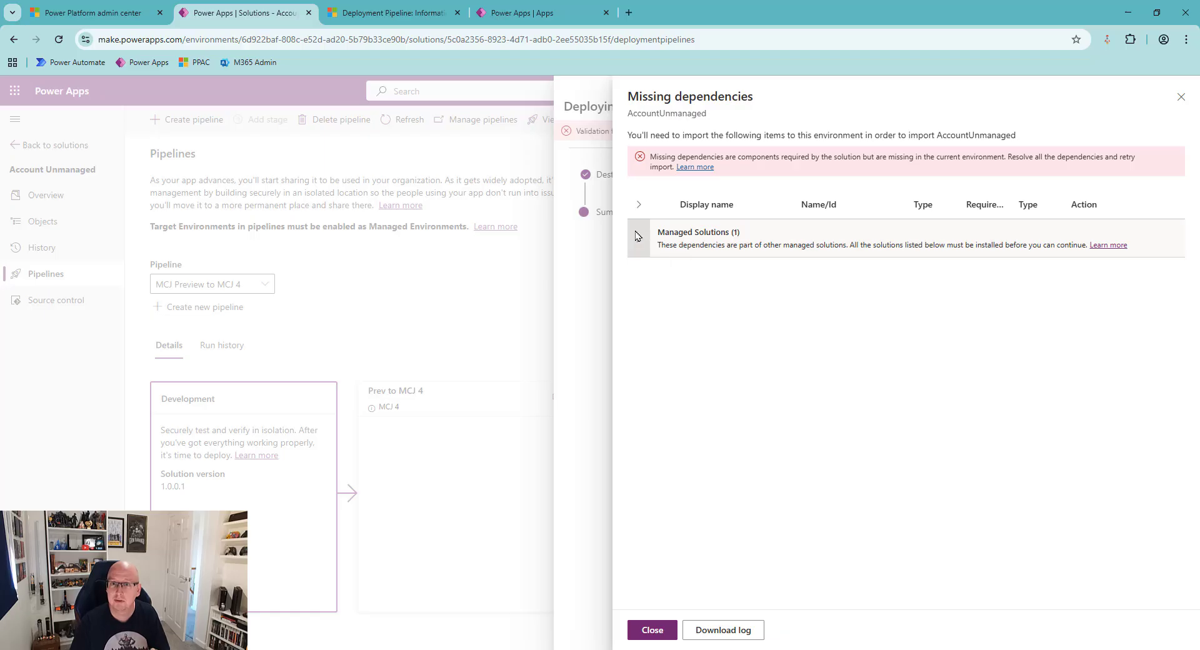
click(638, 237)
click(668, 281)
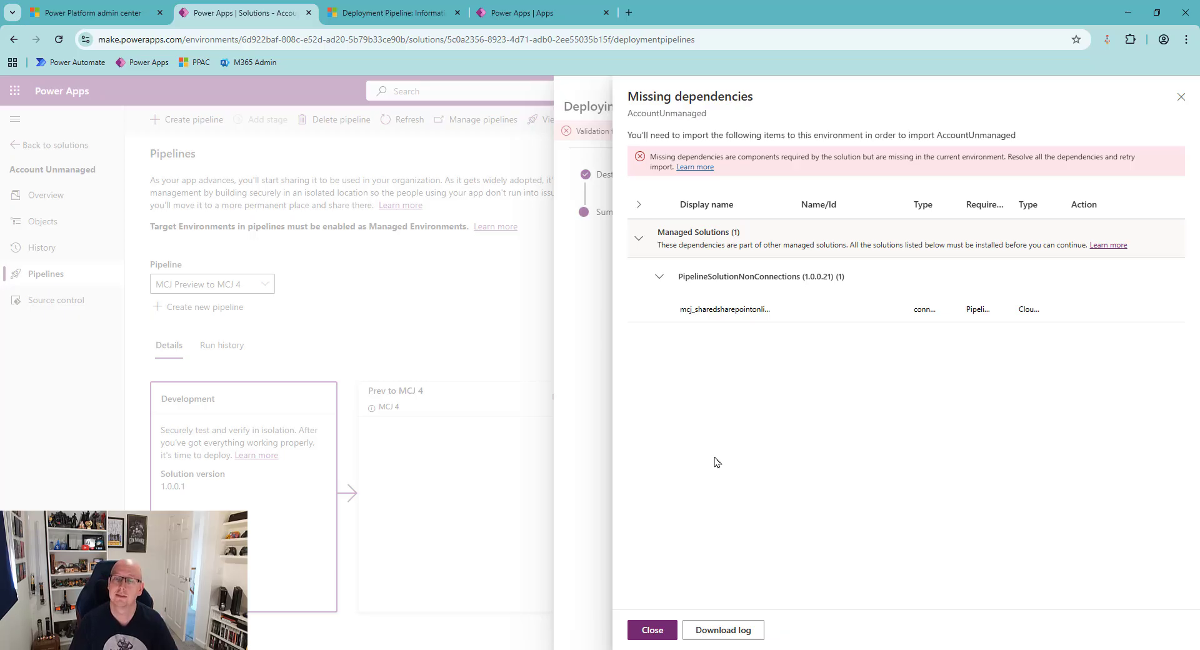
click(1181, 97)
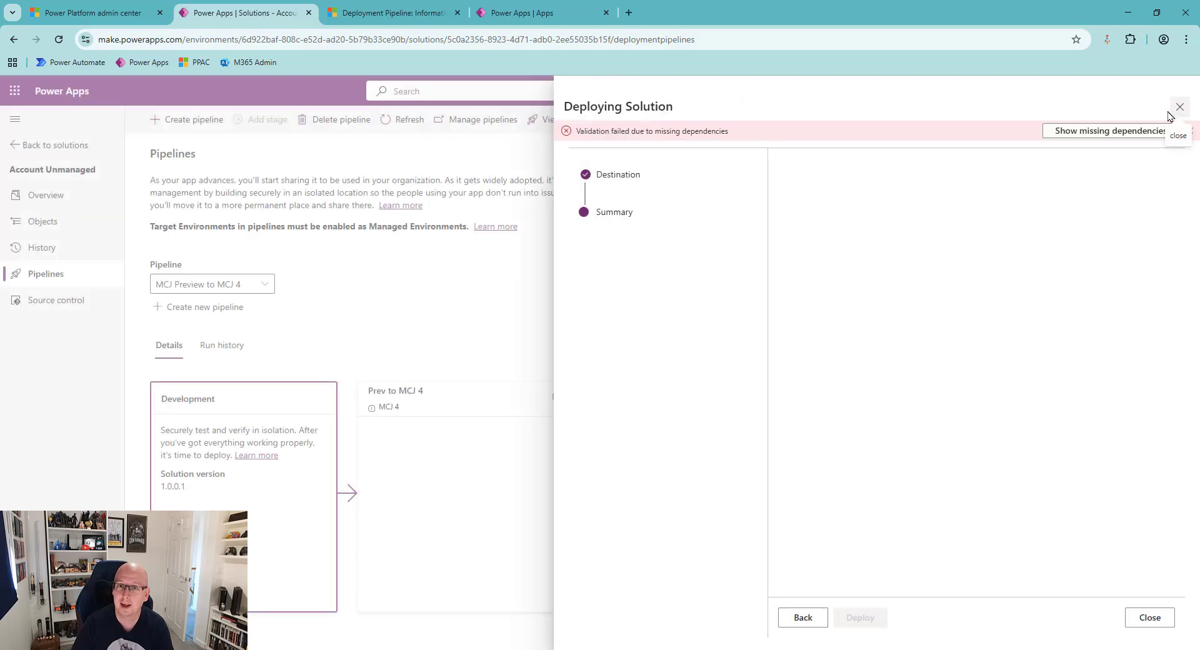
- Close the deployment and open the list of all objects in the Account Unmanaged solution
click(1172, 111)
click(591, 387)
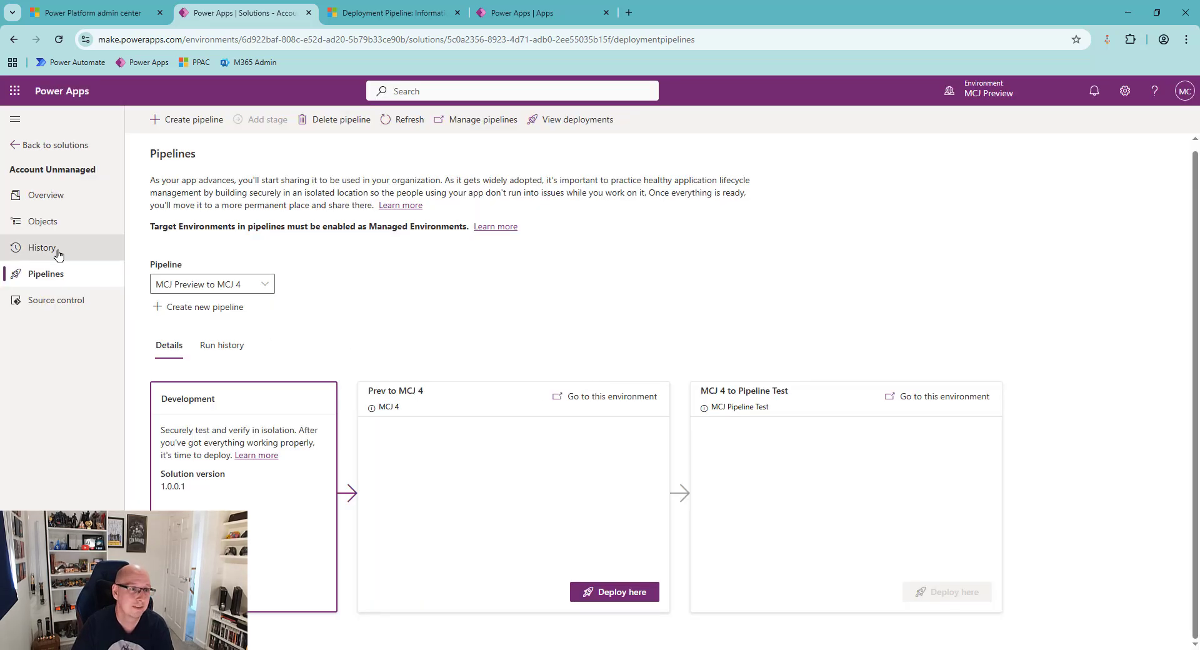
click(39, 224)
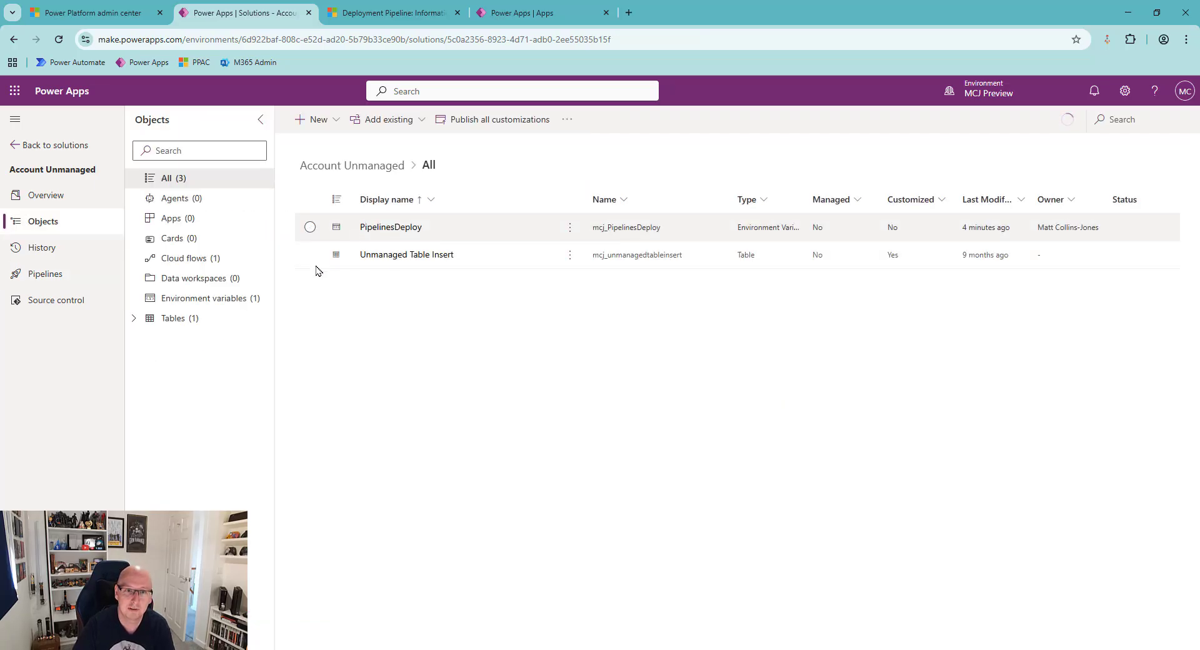
click(311, 229)
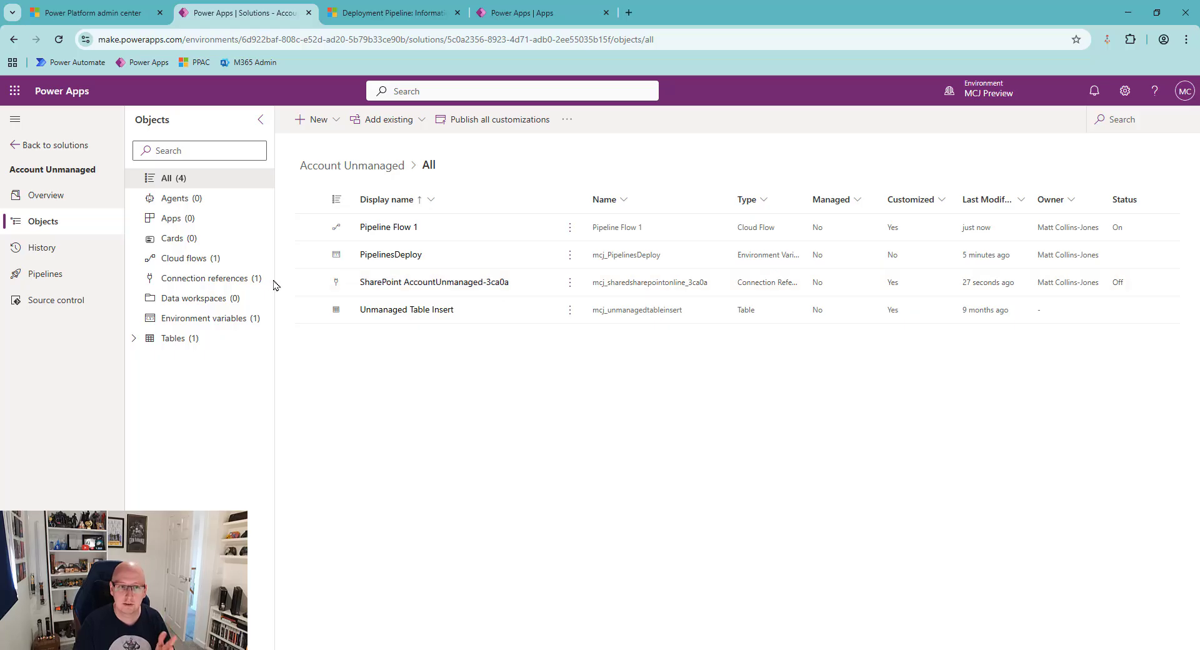
- Start an immediate deployment to the Prev to MCJ 4 stage and continue with the existing SharePoint connection
click(46, 272)
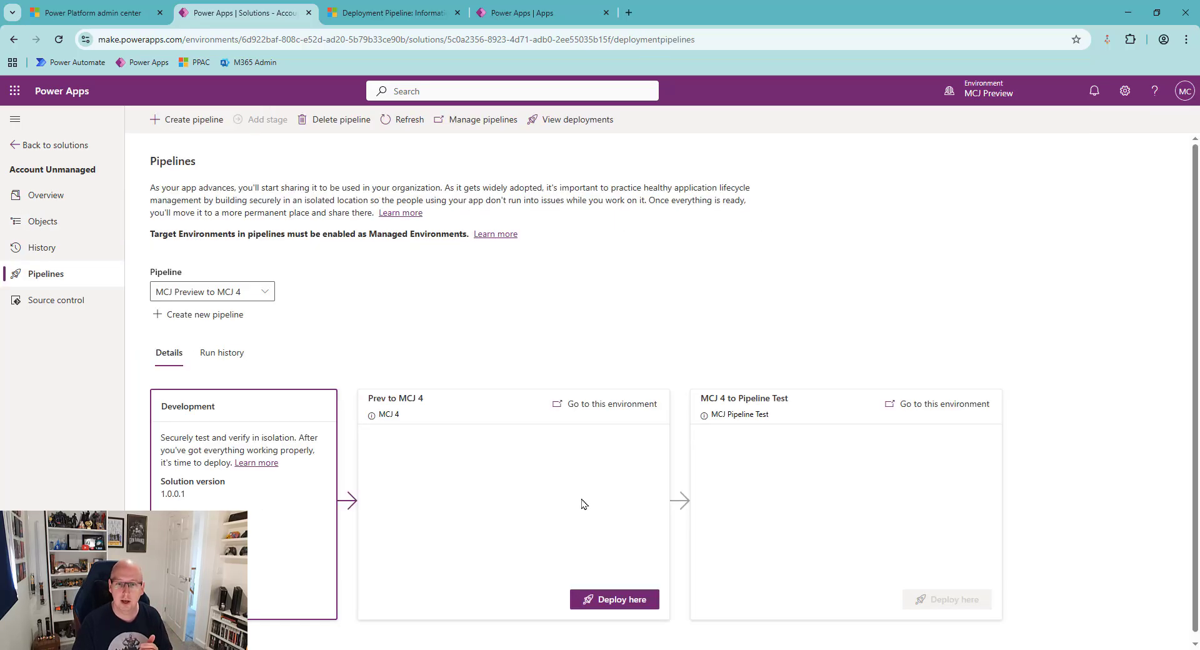
click(617, 601)
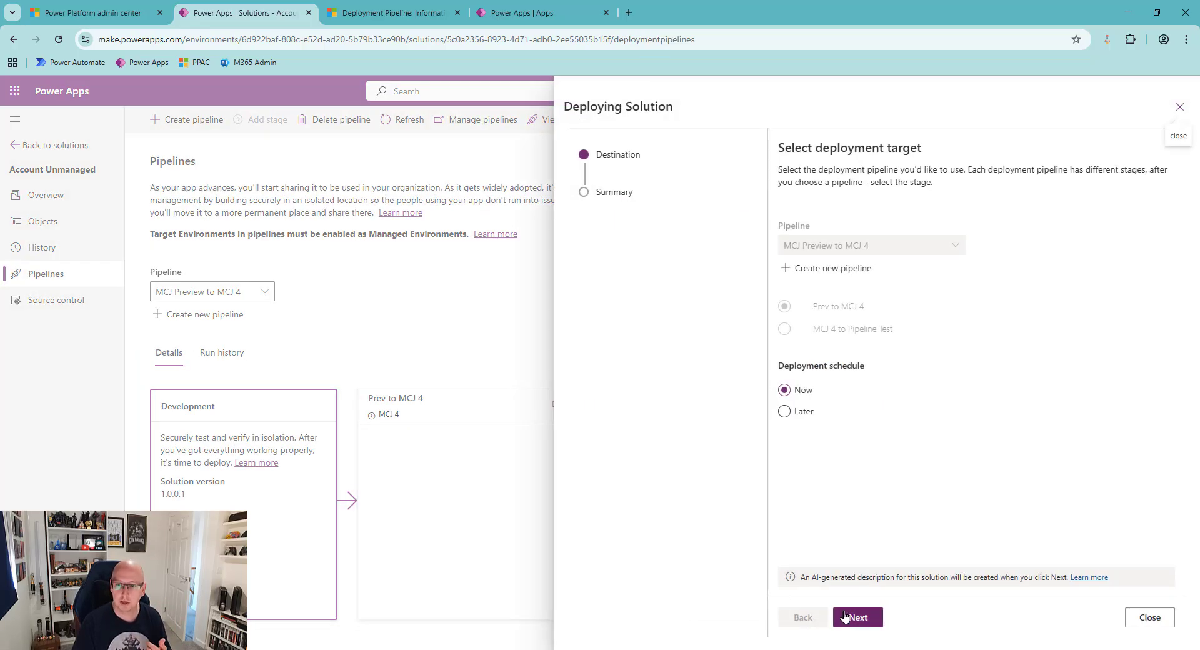
click(846, 618)
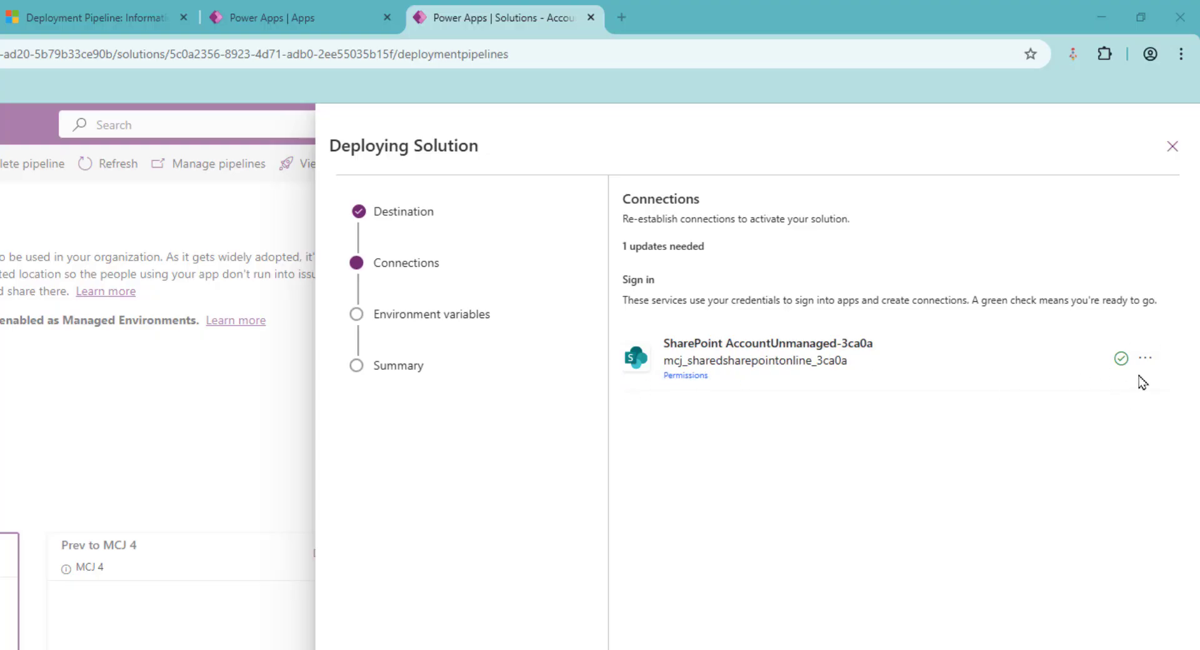
click(1148, 359)
click(628, 647)
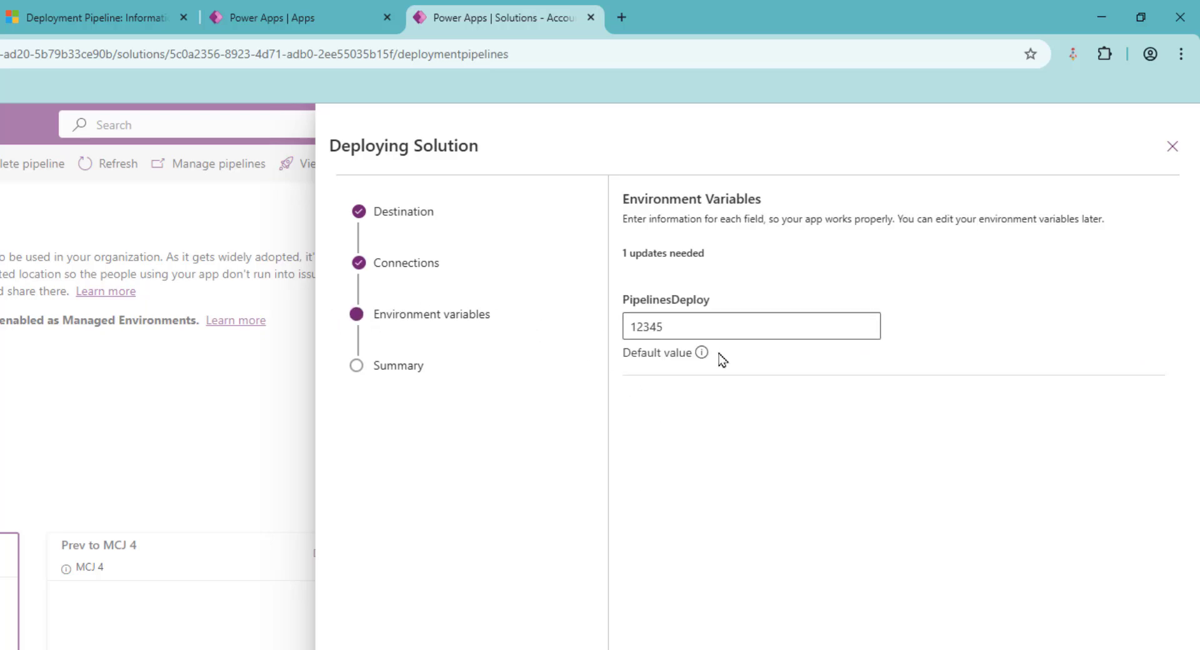
- Try the value "Test 1" for the PipelinesDeploy environment variable and reset it to its default
click(797, 324)
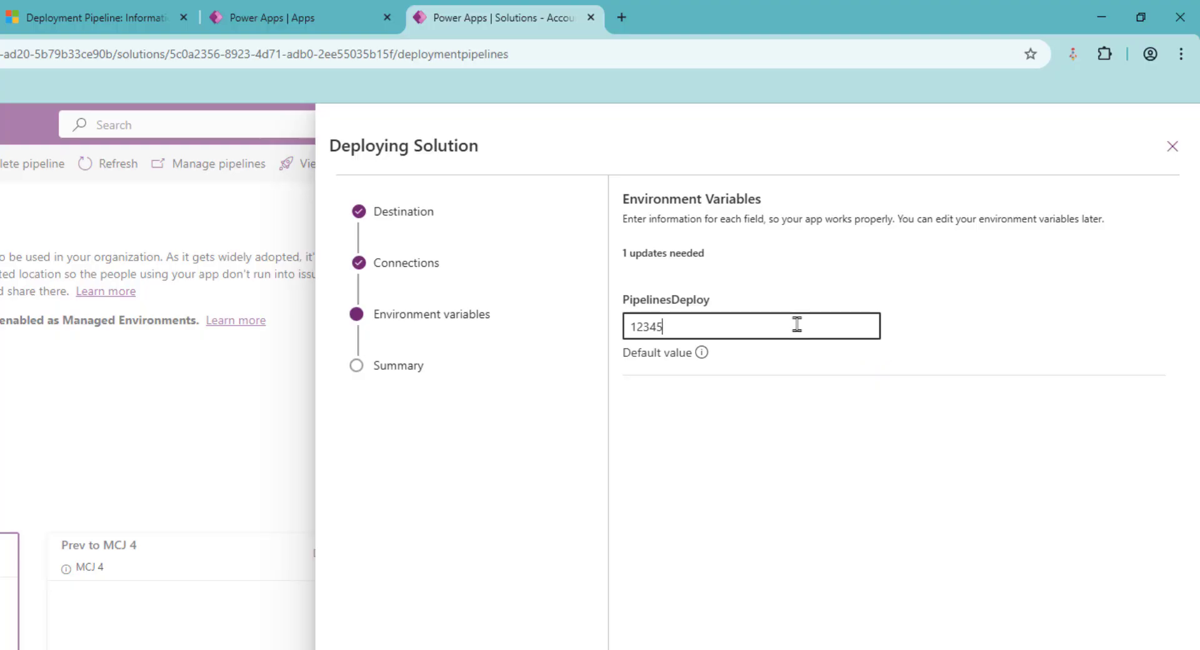
drag(797, 324, 611, 331)
text(Test 1)
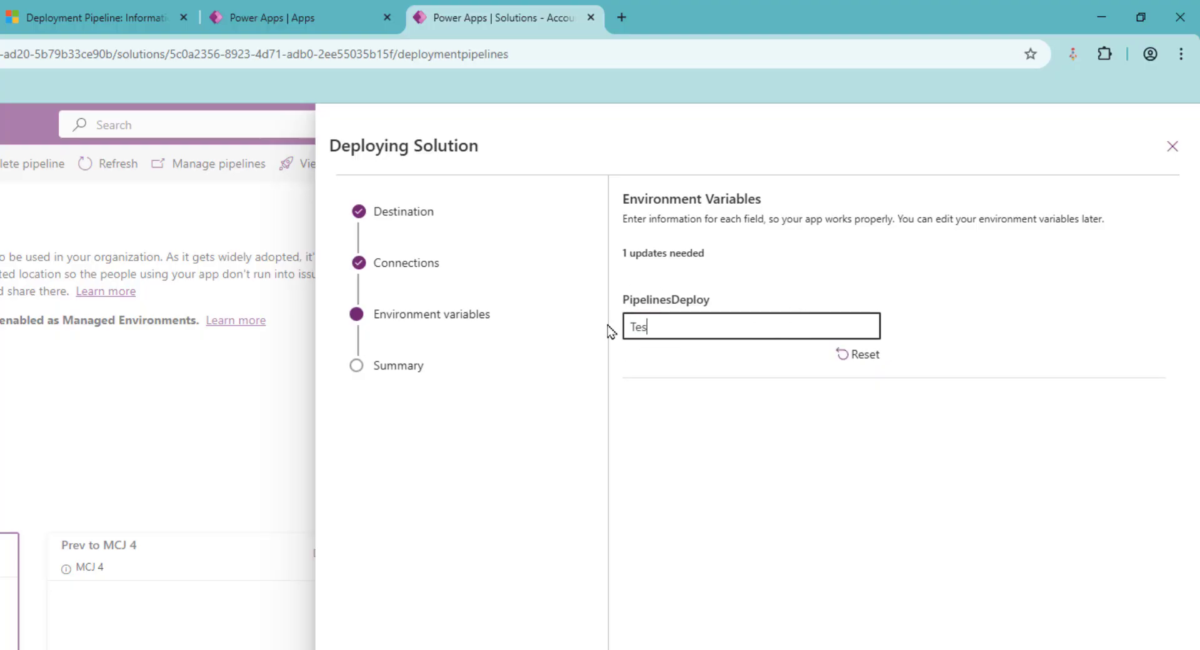
click(854, 356)
- Set the PipelinesDeploy environment variable to "Test 1" for this deployment
drag(687, 316, 594, 335)
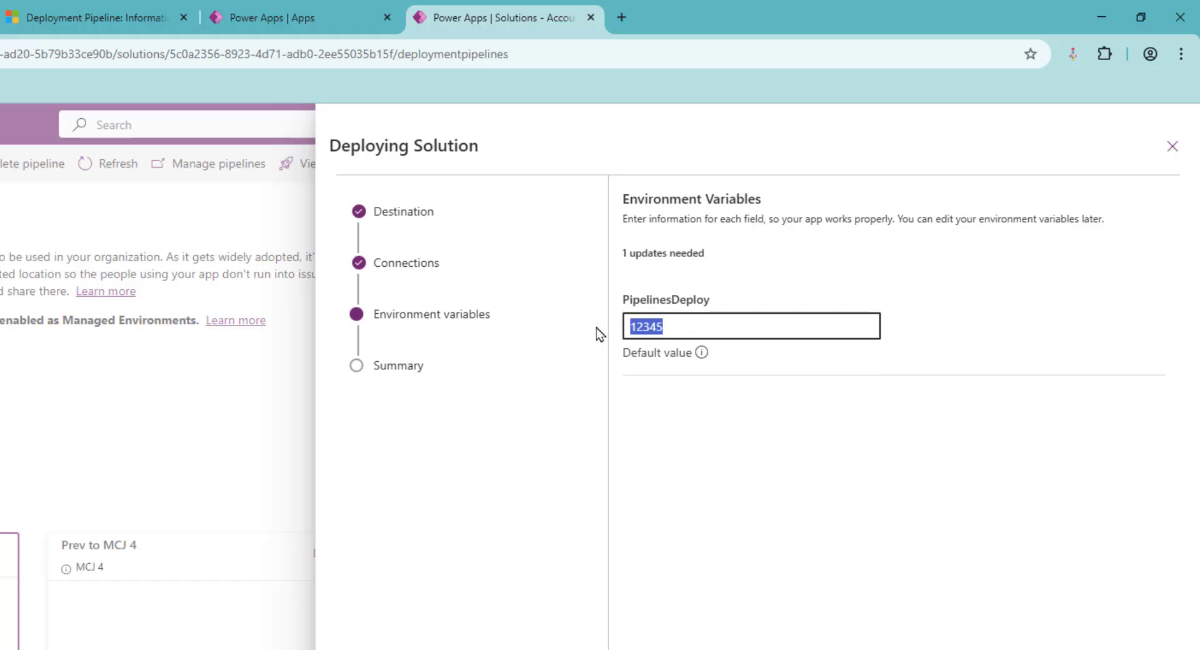
text(12)
key(BackSpace)
key(BackSpace)
text(Test 1)
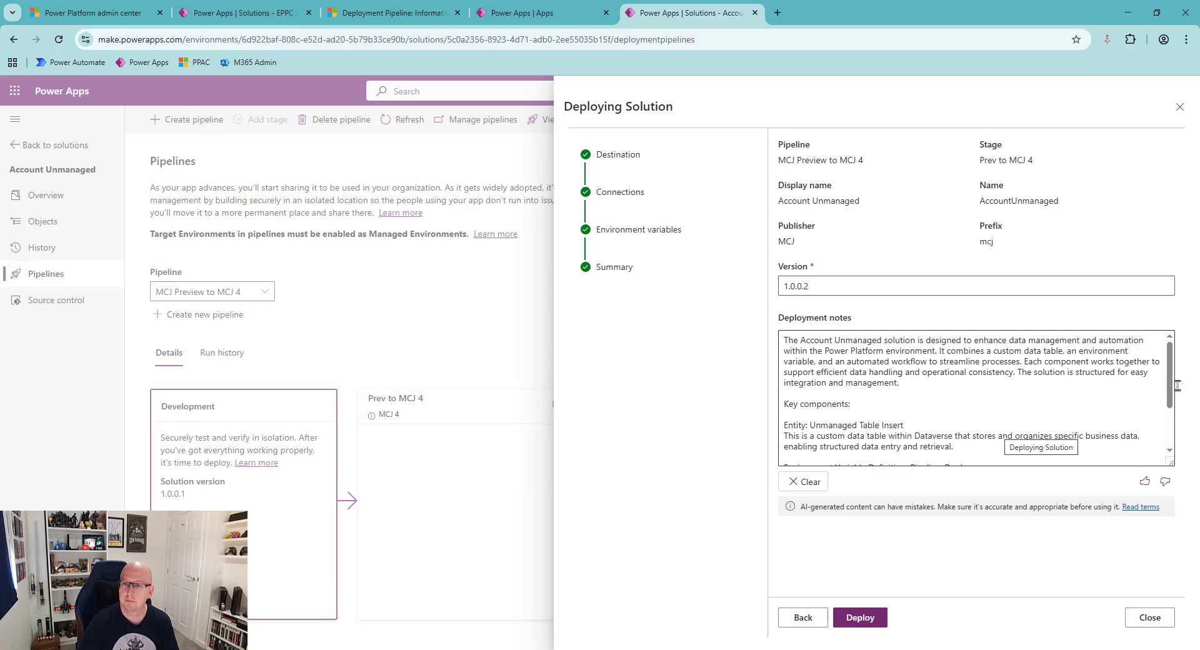
- Review the full AI-generated deployment notes in the deployment summary
mouse_move(1169, 379)
mouse_down()
mouse_move(1170, 419)
mouse_move(1170, 395)
mouse_up()
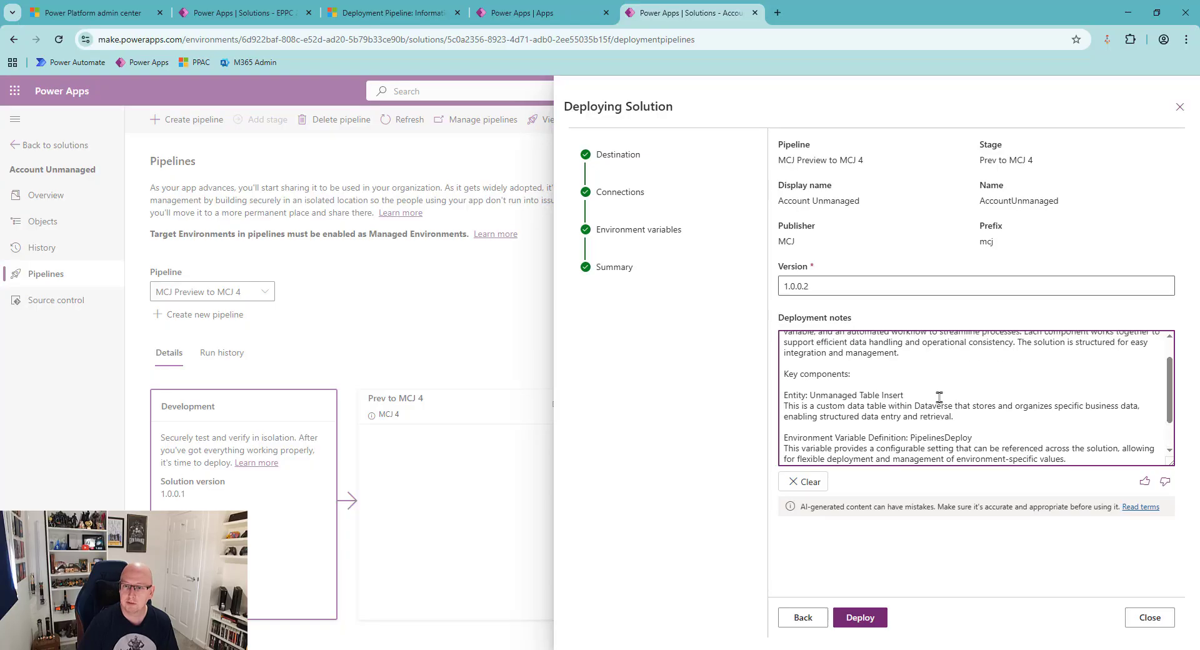
scroll(968, 400, down, 1)
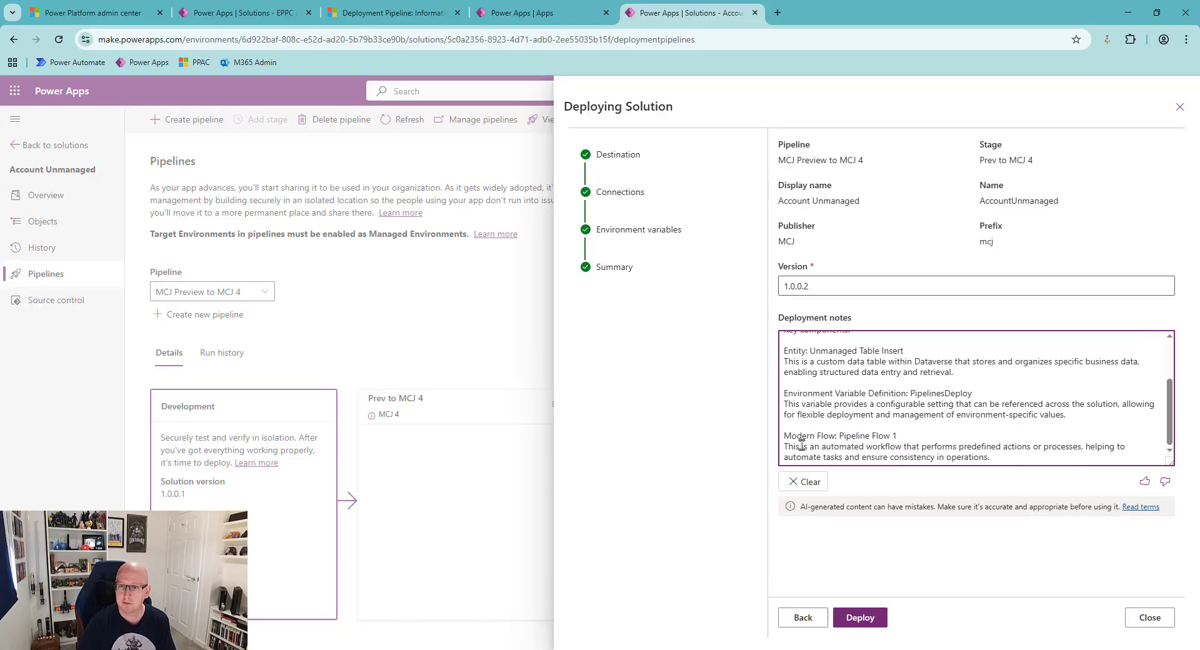
scroll(1144, 434, up, 2)
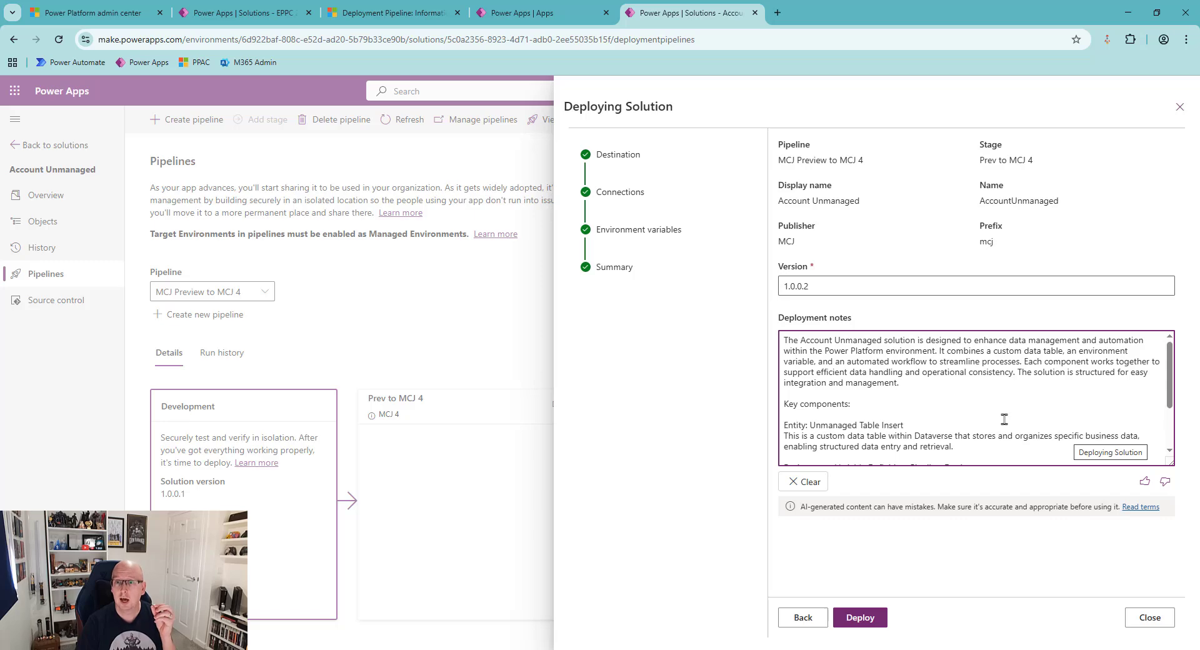
scroll(1004, 419, down, 2)
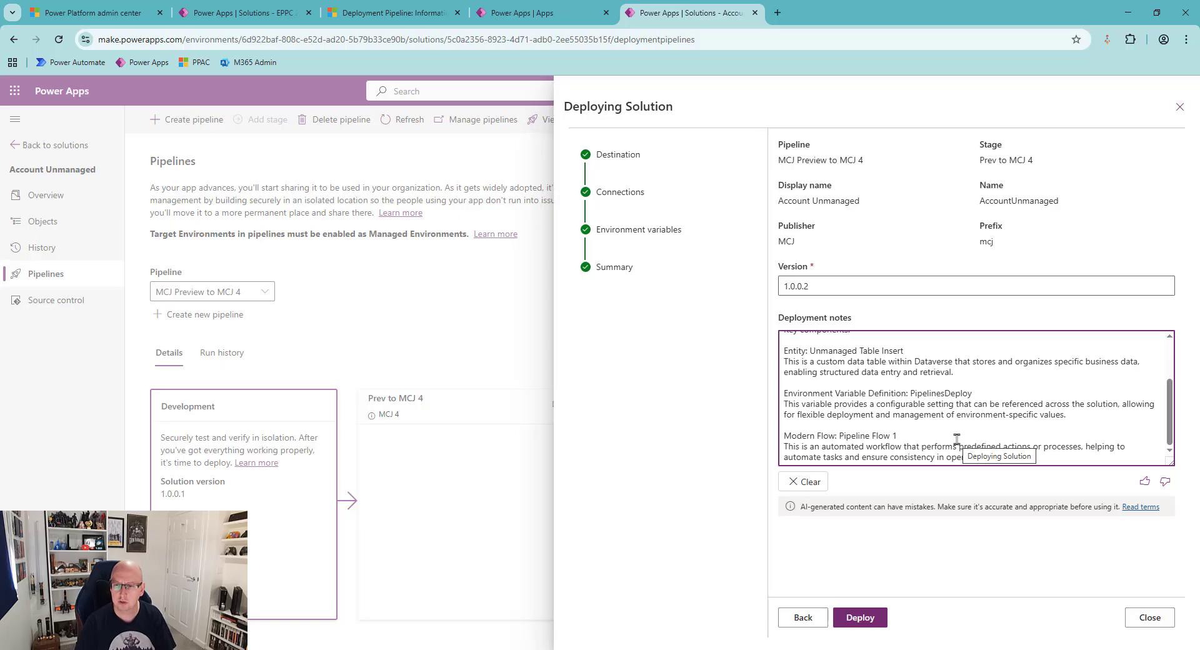
scroll(960, 404, up, 3)
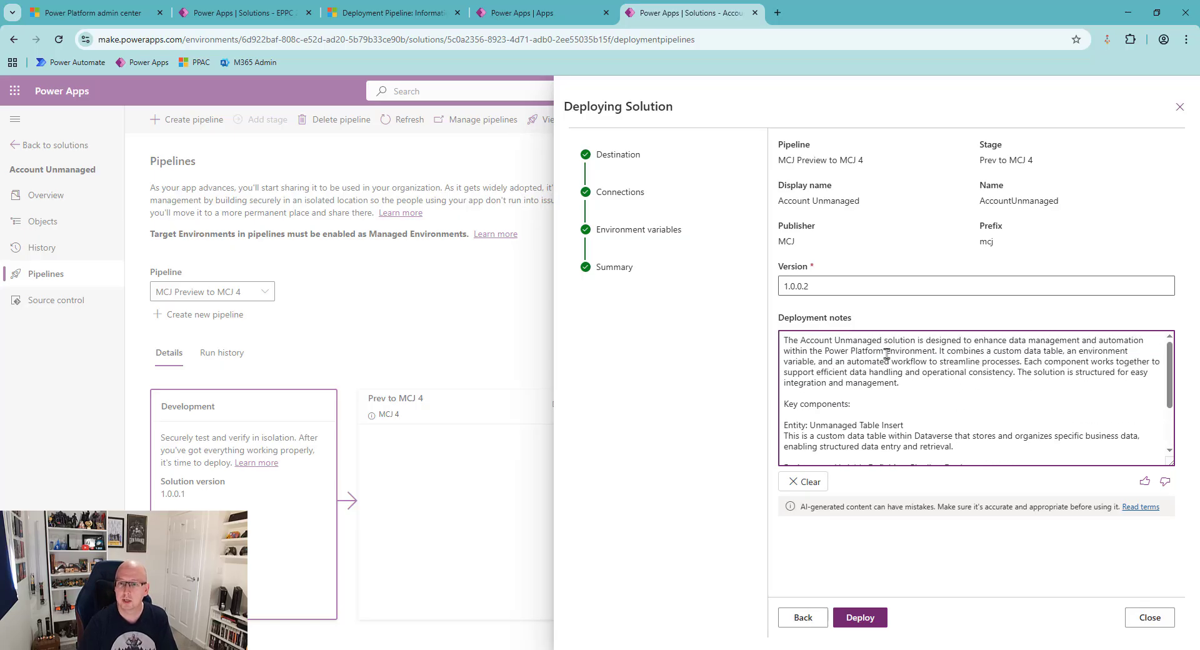
- Check the rest of the deployment notes and deploy Account Unmanaged version 1.0.0.2 to the Prev to MCJ 4 stage
scroll(951, 391, down, 3)
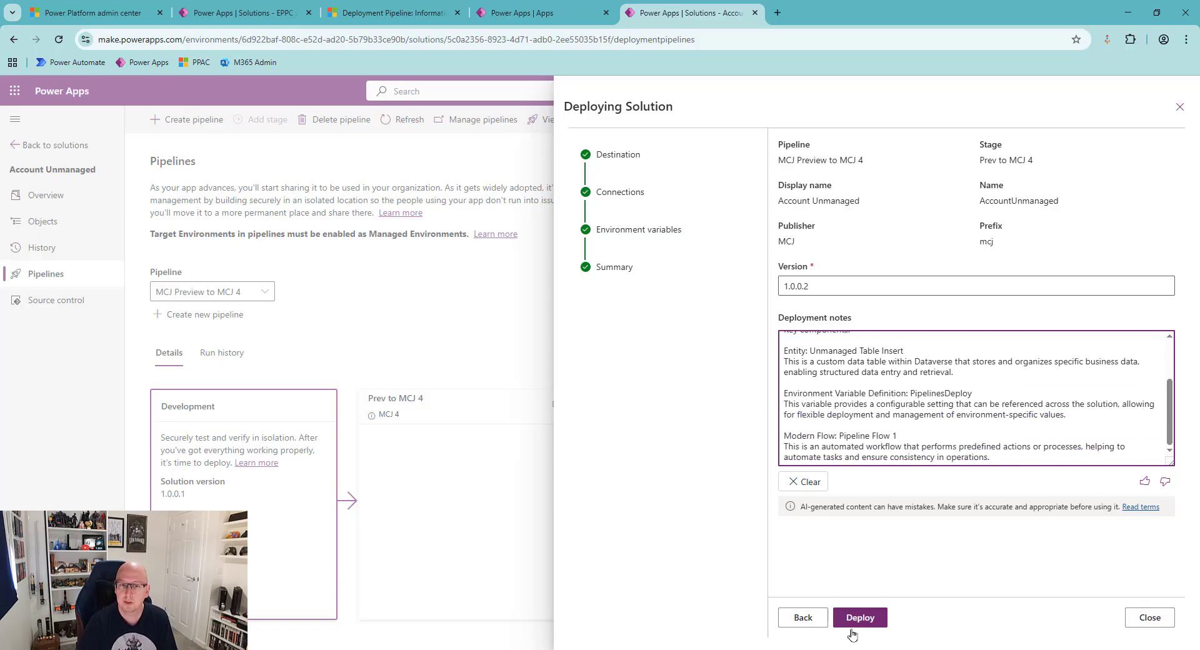
click(860, 618)
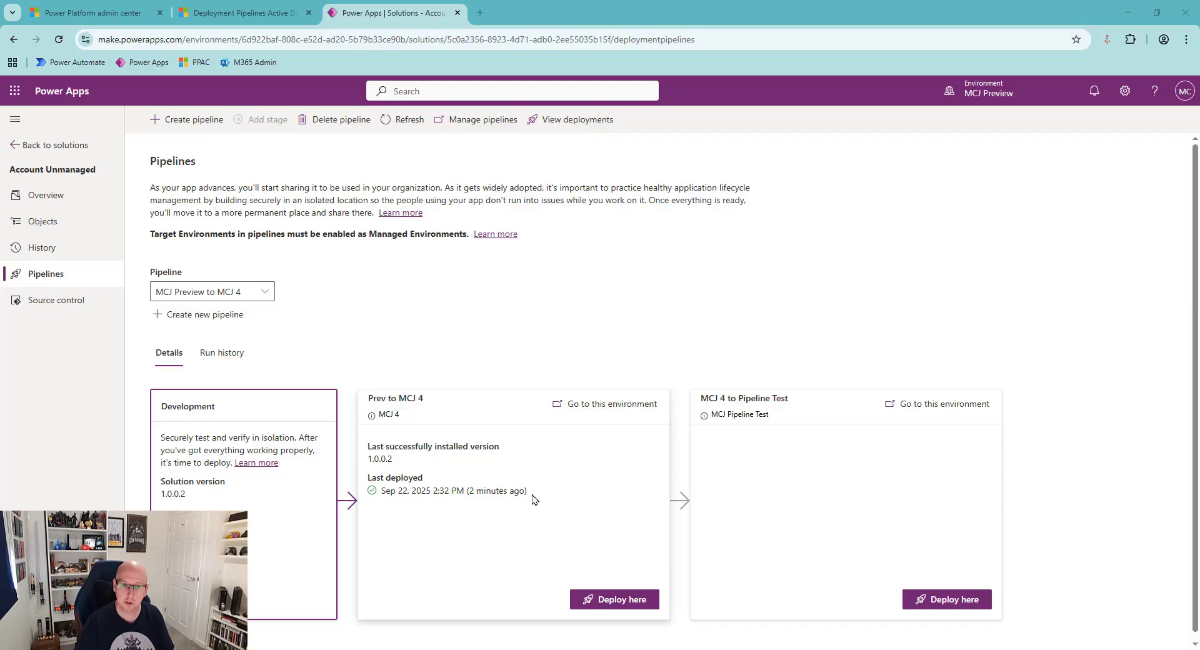
- Go to the MCJ 4 target environment and view its managed solutions to check for Account Unmanaged
click(623, 403)
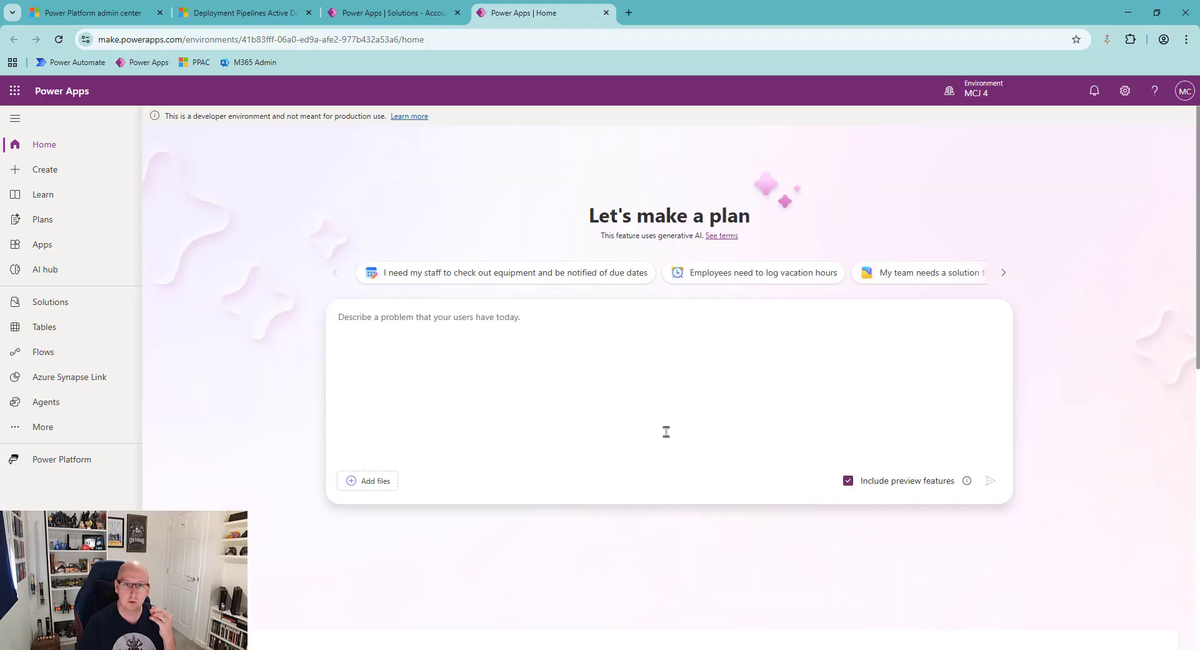
mouse_move(986, 105)
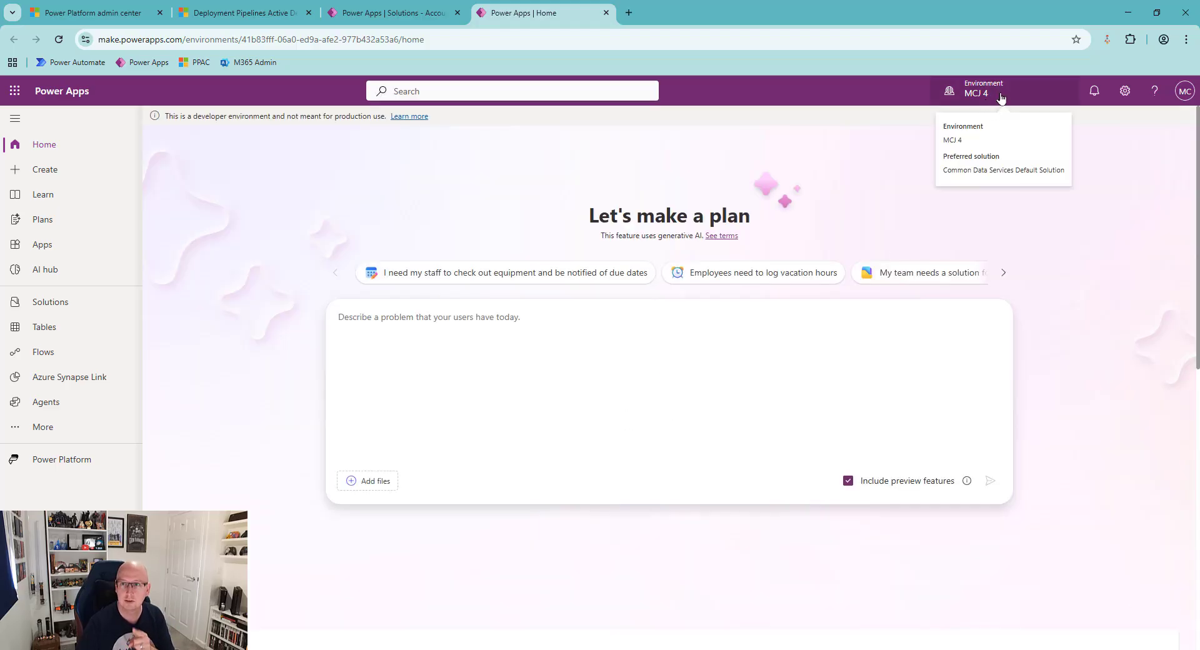
click(58, 309)
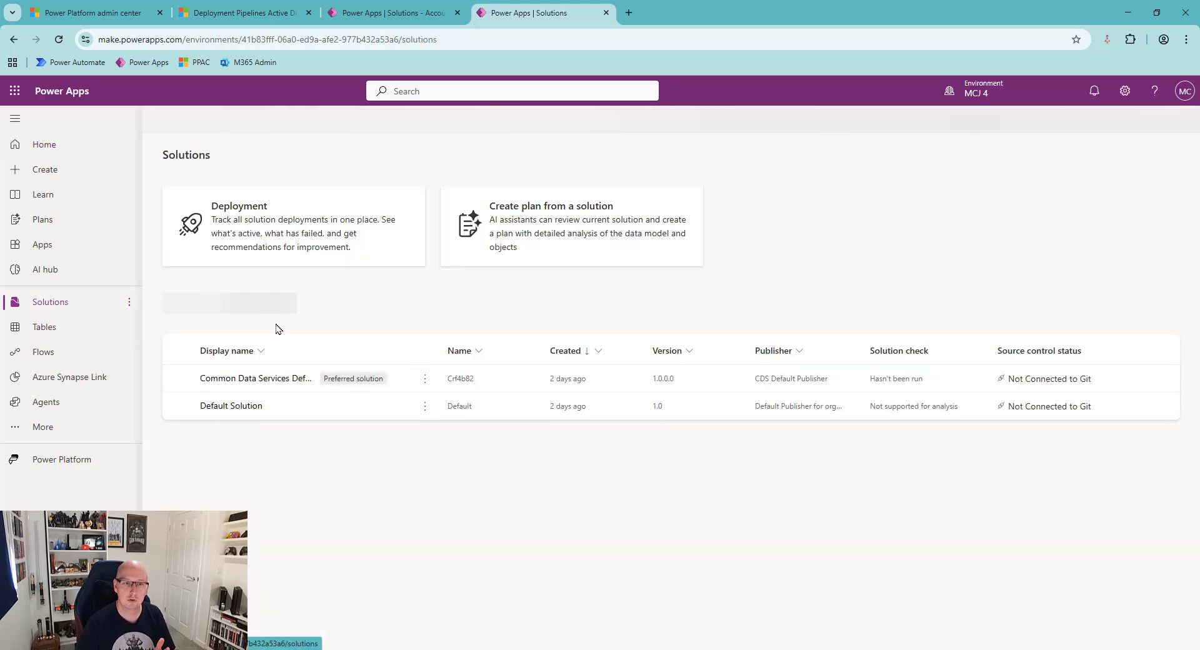
click(268, 305)
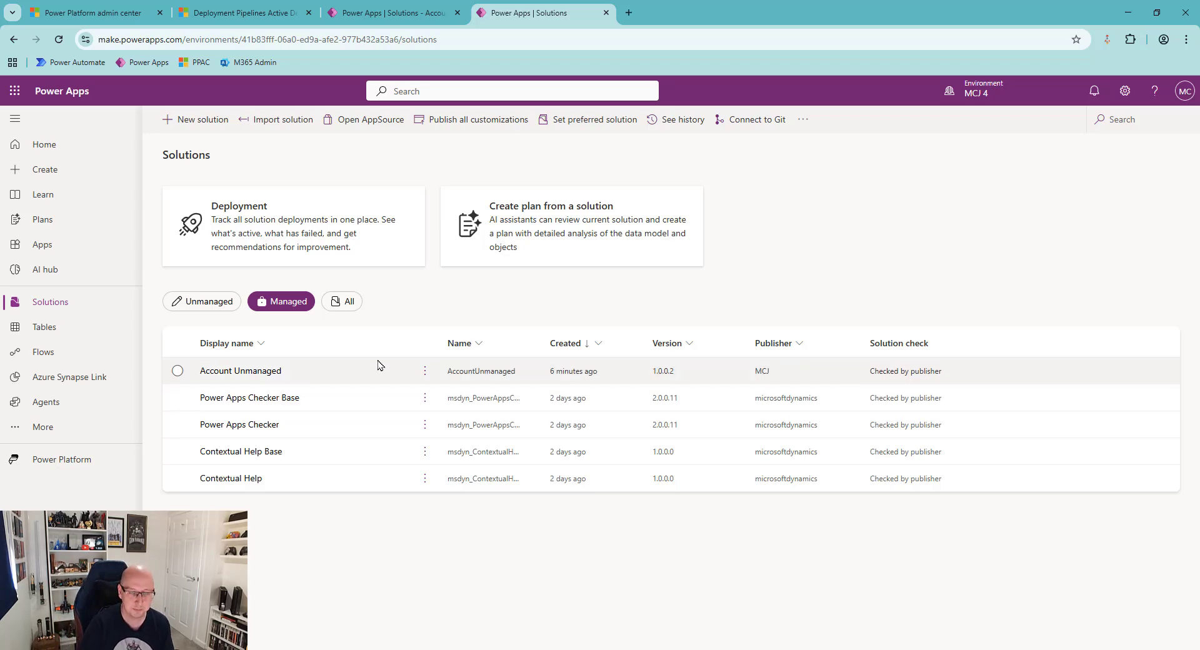
- Switch to the Deployment Pipeline Configuration app and open the most recent Prev to MCJ 4 run from the run history
key(ctrl+shift+Tab)
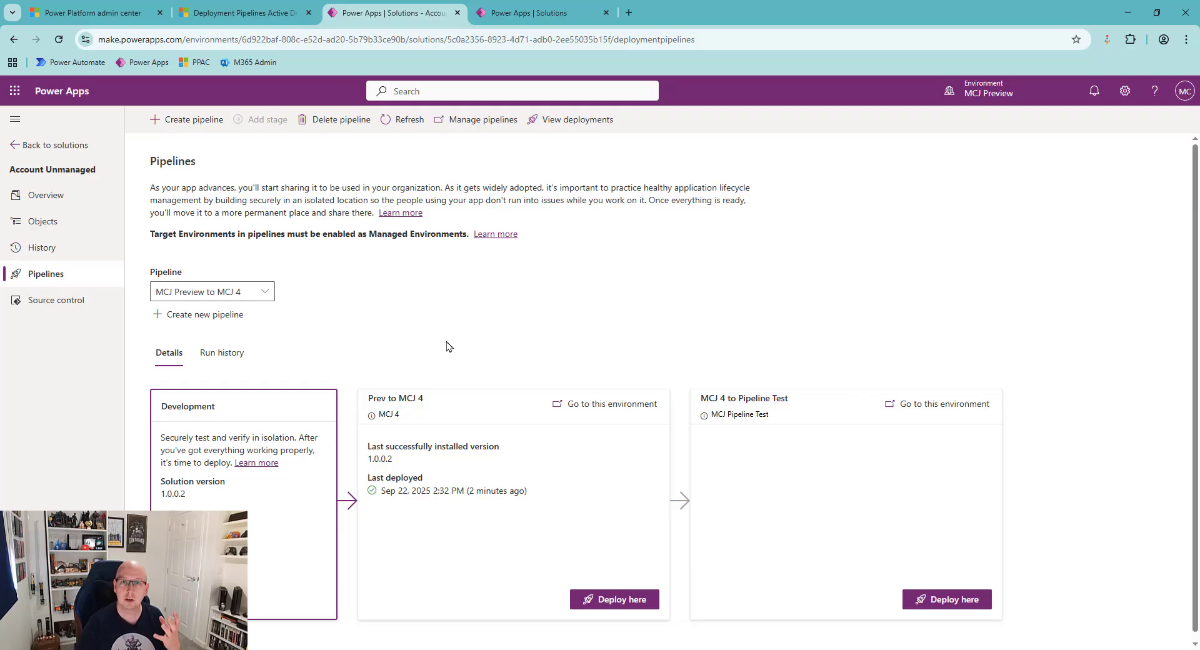
click(243, 17)
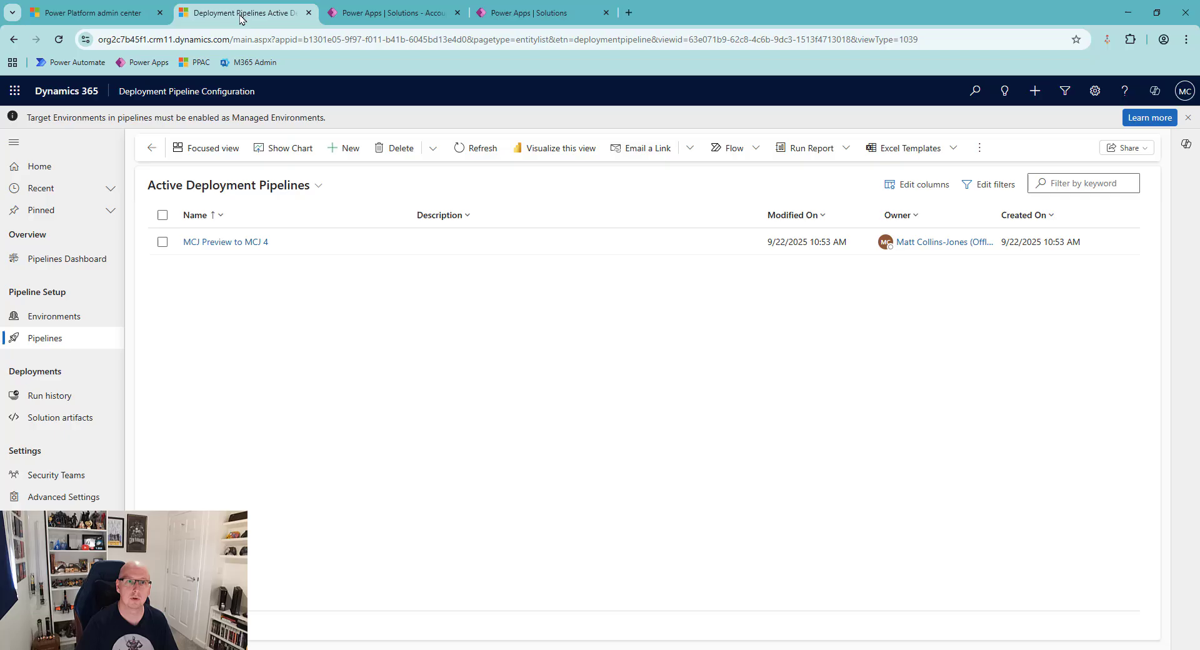
click(63, 400)
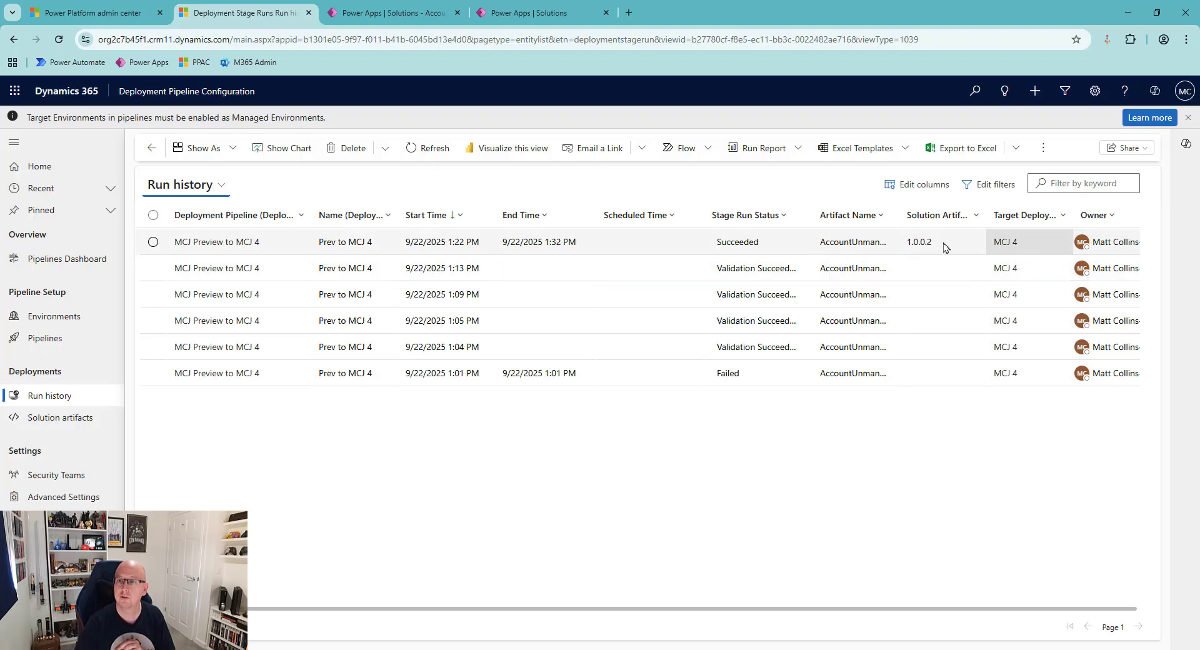
click(630, 249)
double_click(629, 252)
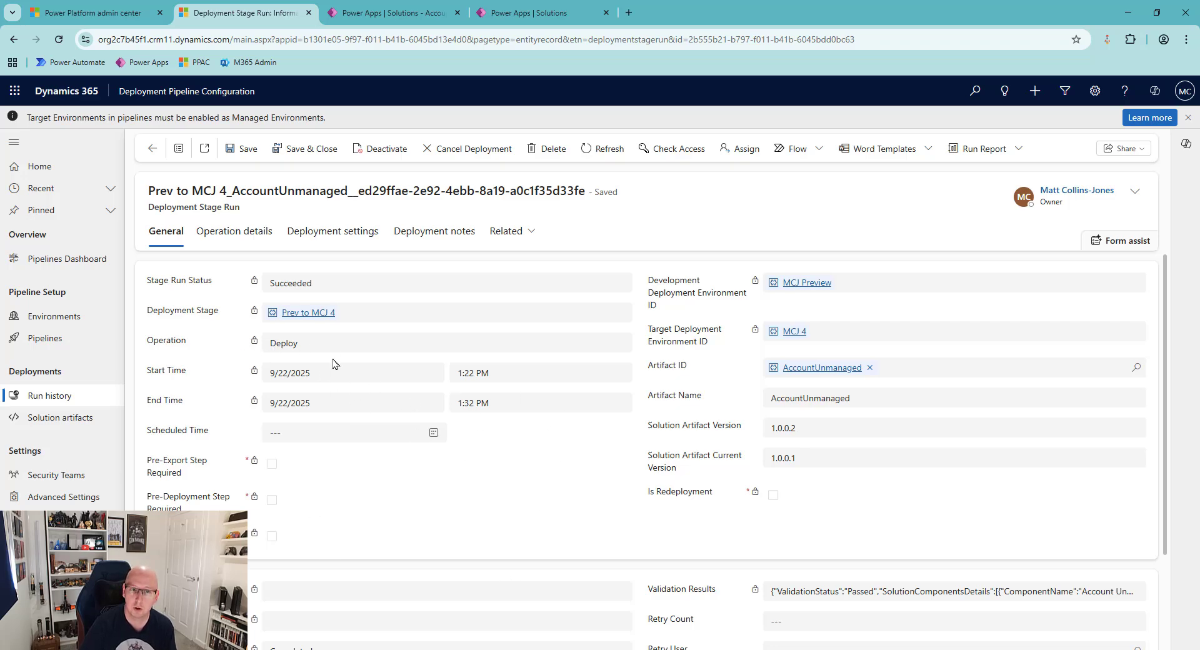
- Review the stage run's general information, operation details and deployment settings
scroll(613, 382, down, 2)
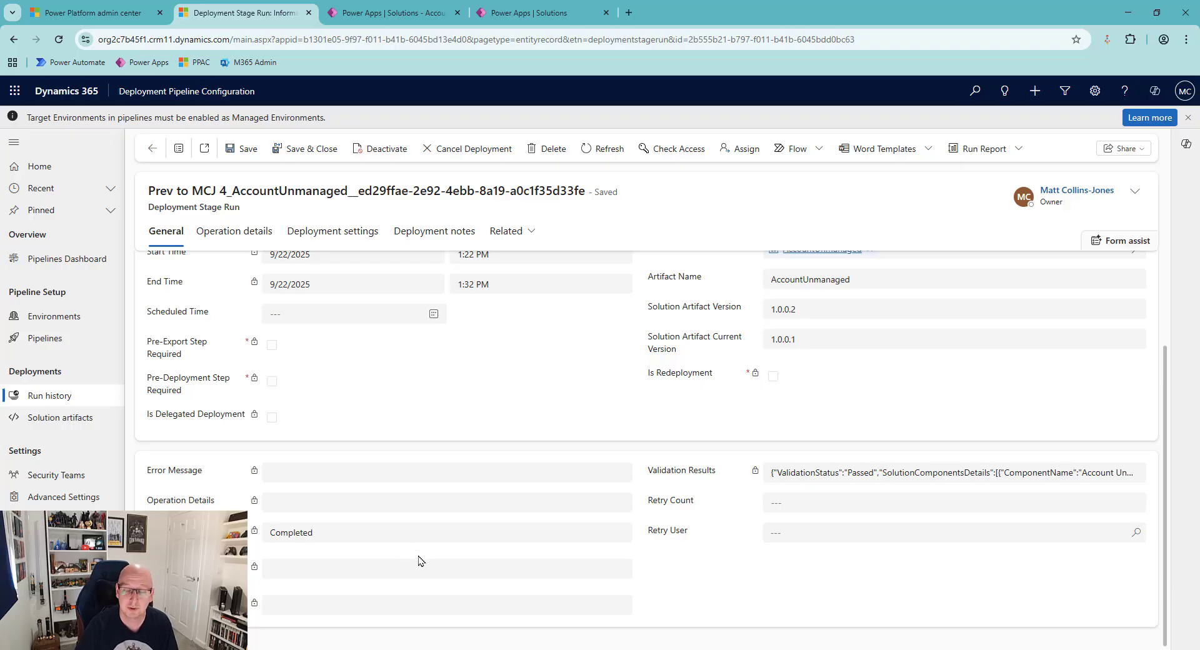
scroll(717, 554, up, 1)
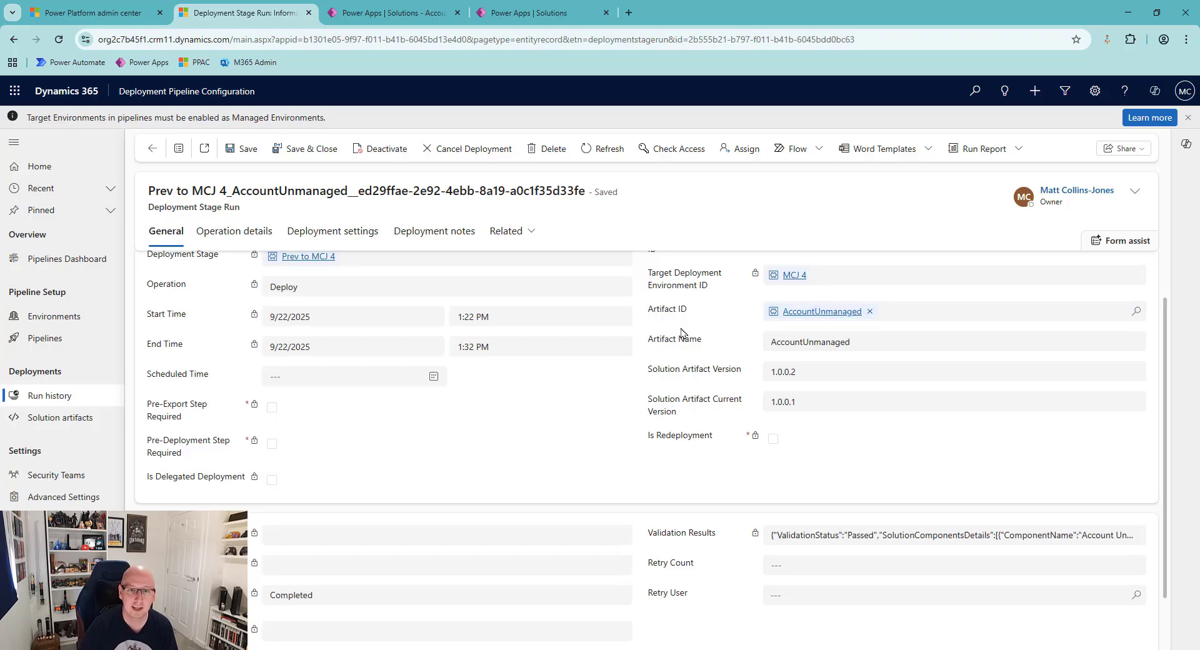
click(244, 232)
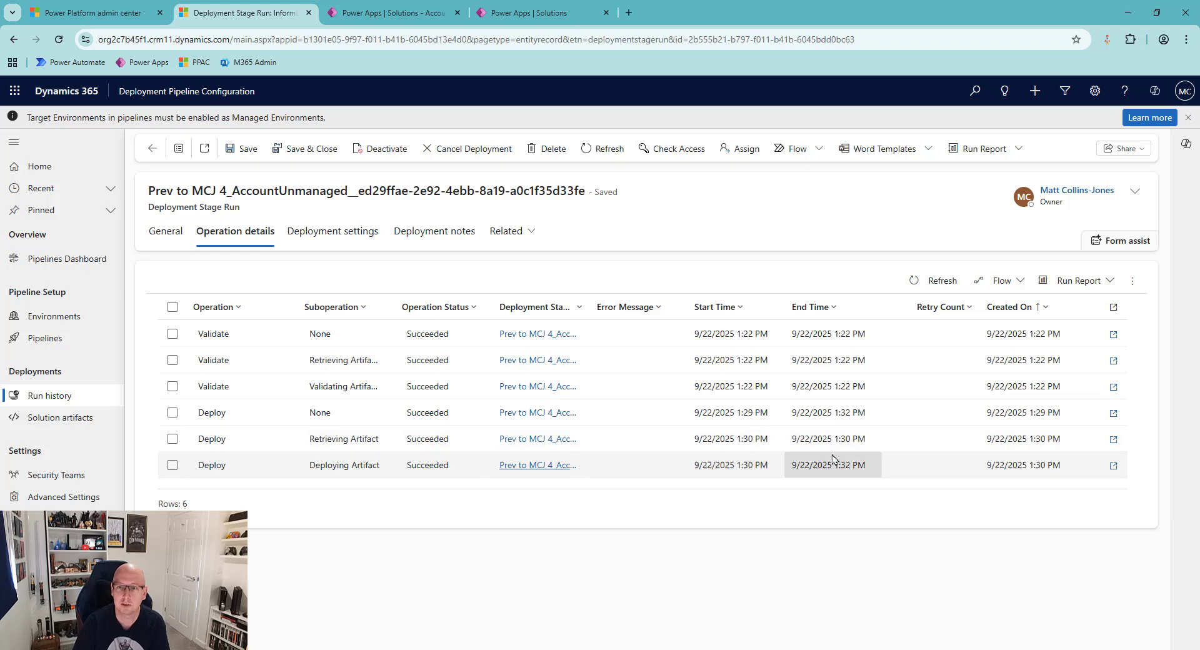
click(341, 232)
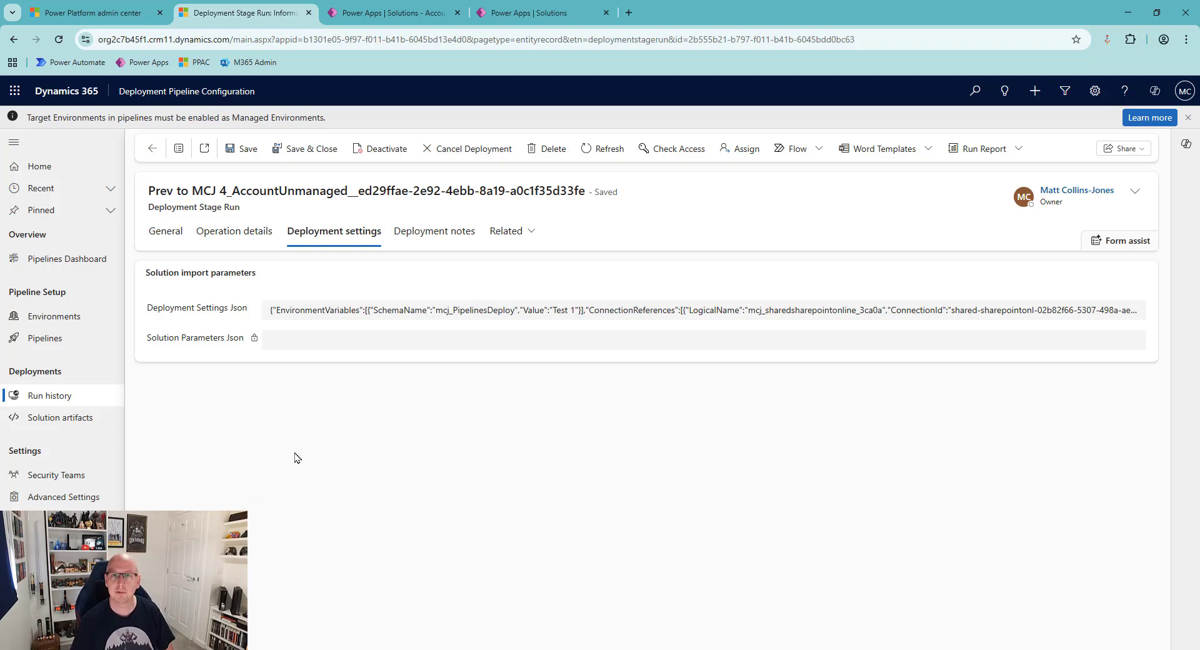
- Examine the stage run's deployment notes, AI-generated notes, and the pre-export, pre-deployment and approval comment fields
click(430, 237)
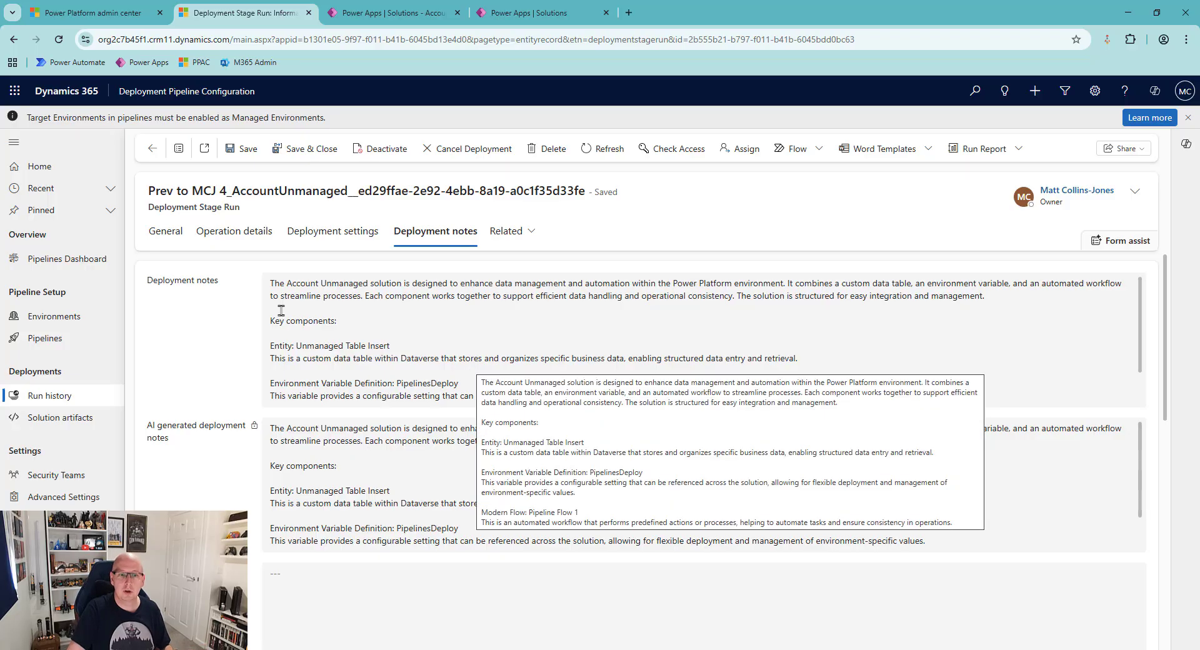
scroll(713, 324, down, 2)
scroll(713, 324, down, 1)
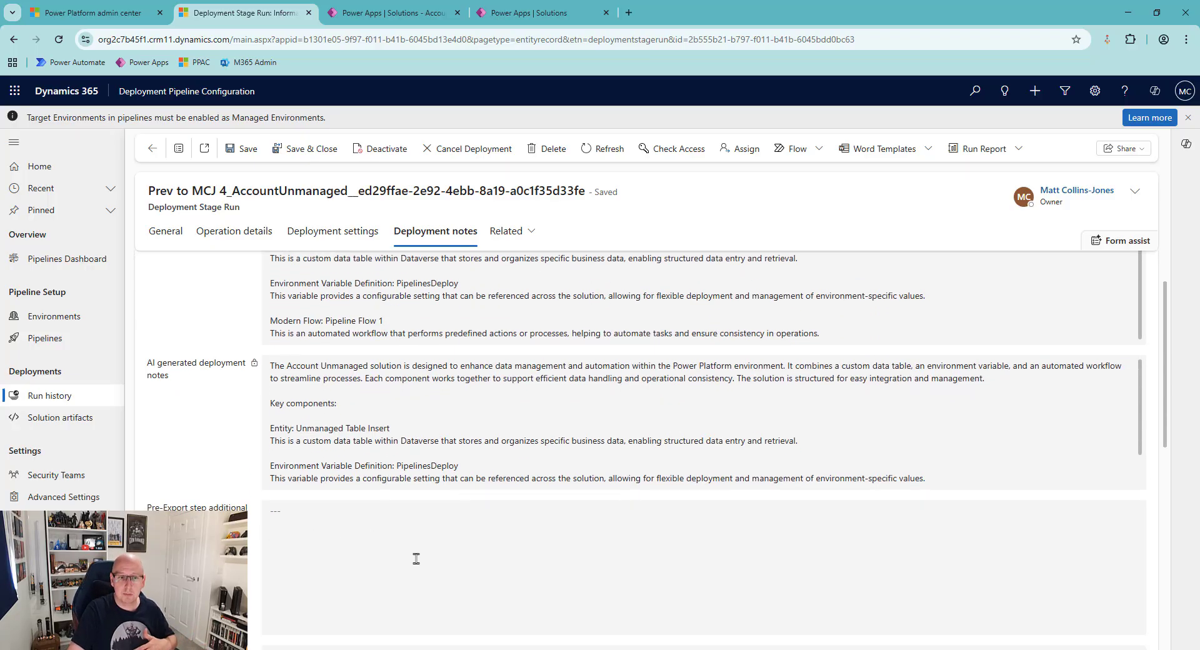
scroll(686, 587, down, 4)
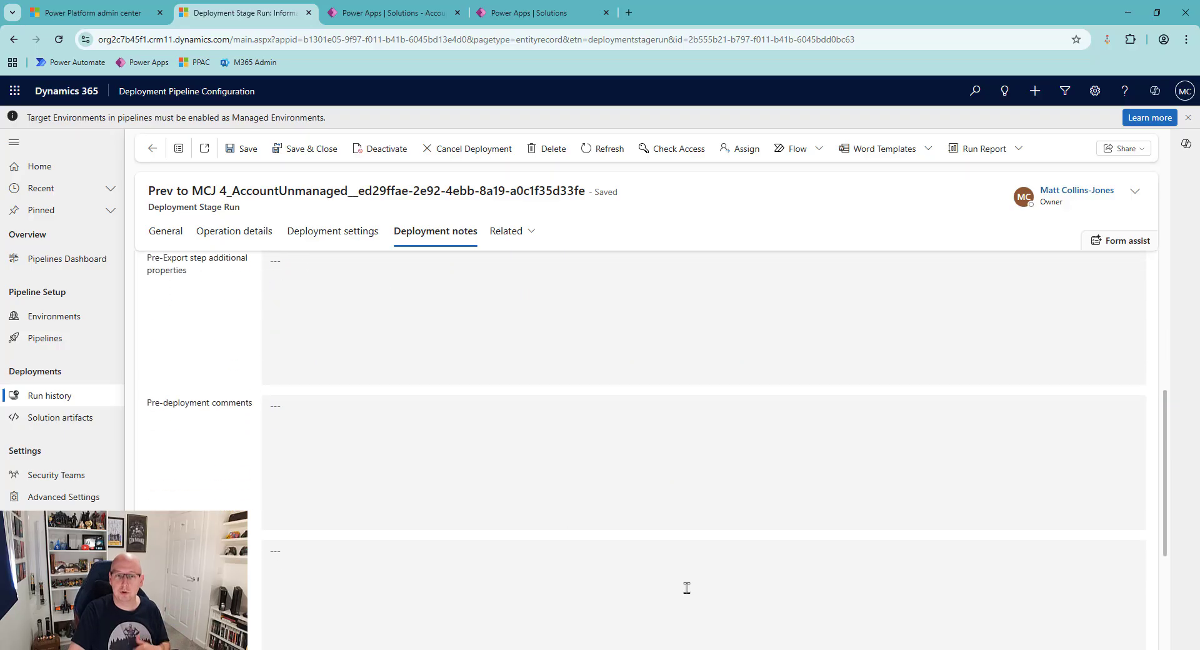
scroll(678, 565, up, 1)
scroll(644, 488, down, 1)
scroll(604, 395, down, 3)
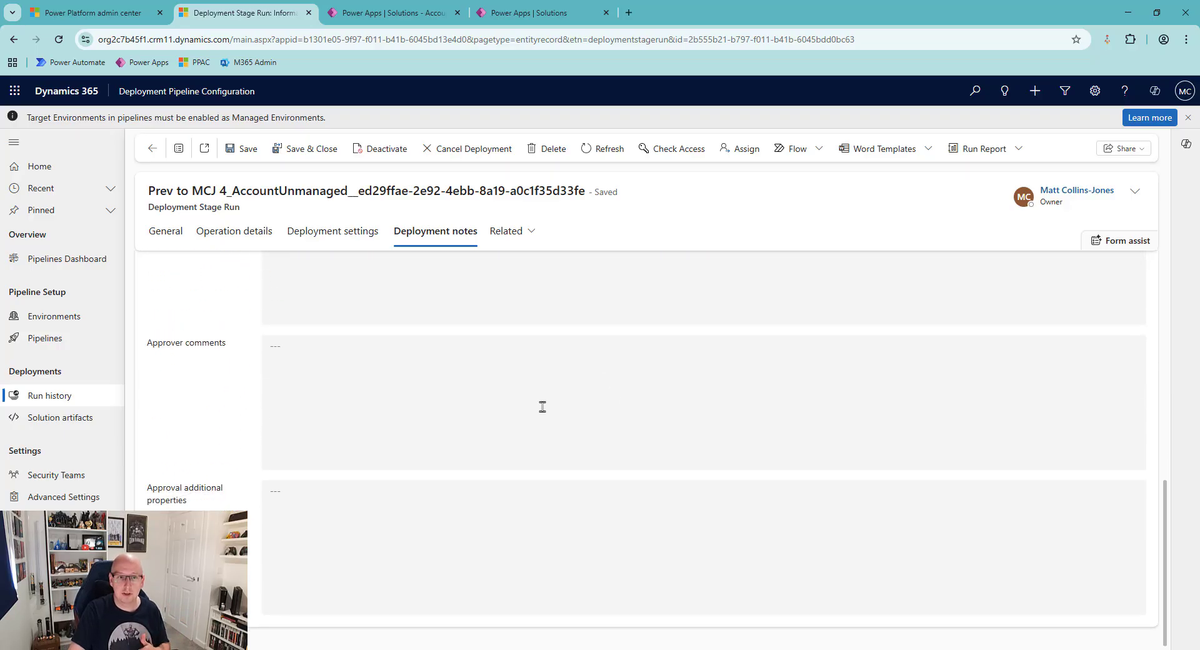
scroll(655, 486, up, 3)
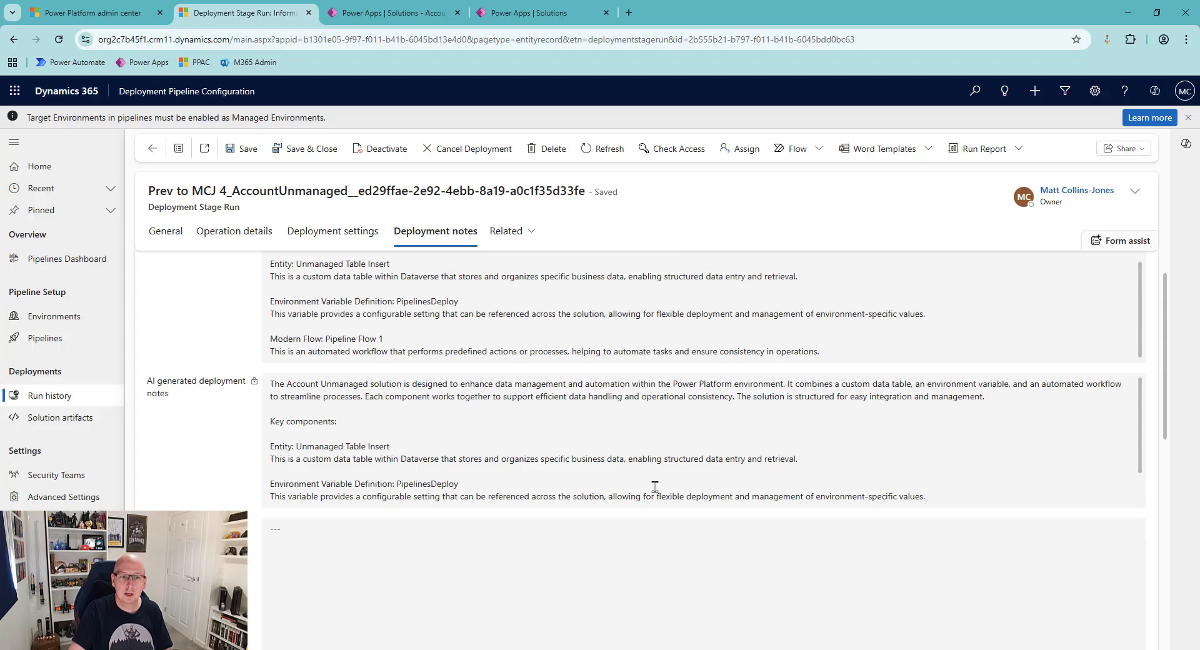
scroll(655, 486, down, 1)
scroll(691, 486, up, 1)
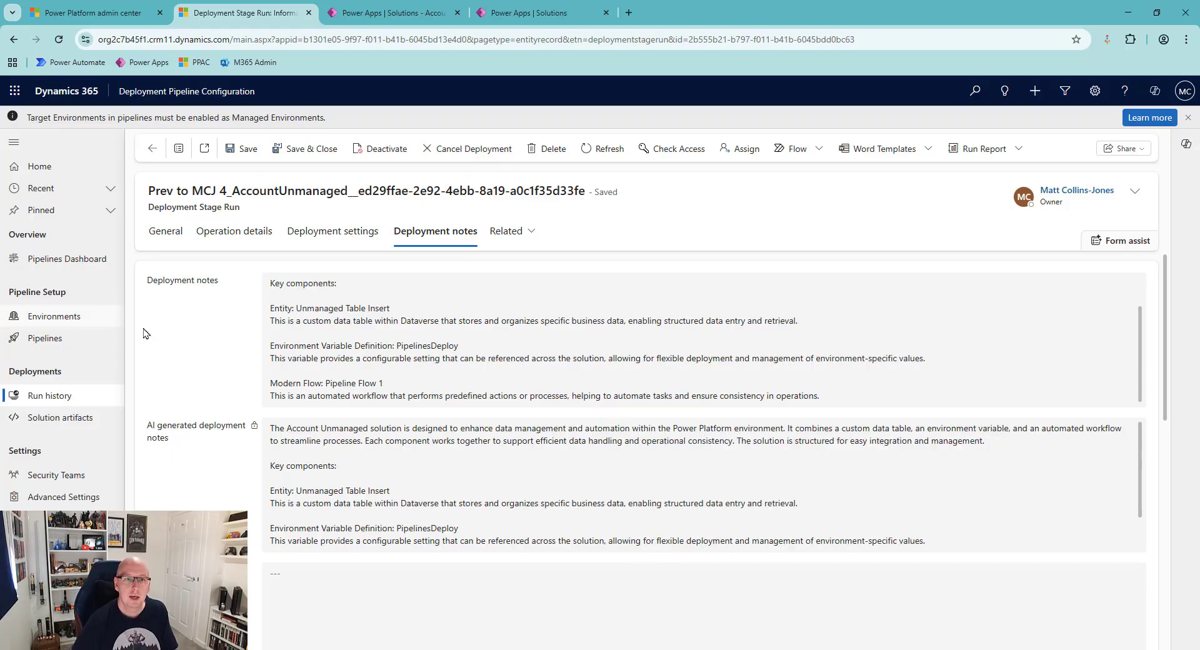
- Open the AccountUnmanaged deployment artifact linked in the stage run's general information
click(173, 234)
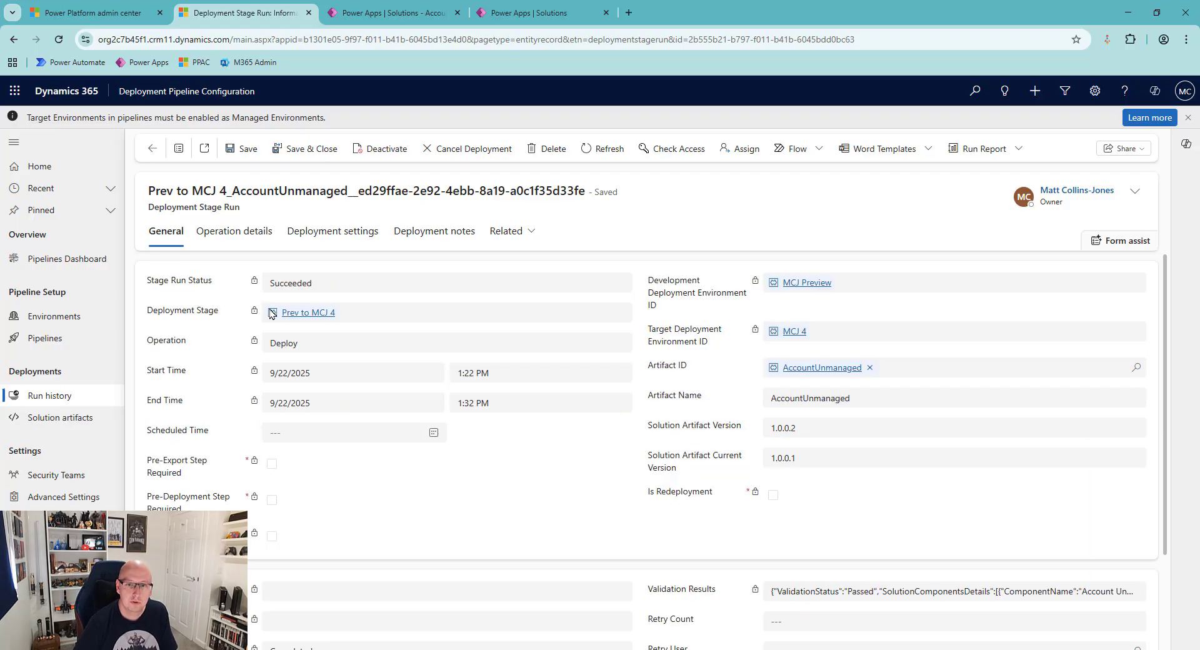
click(821, 370)
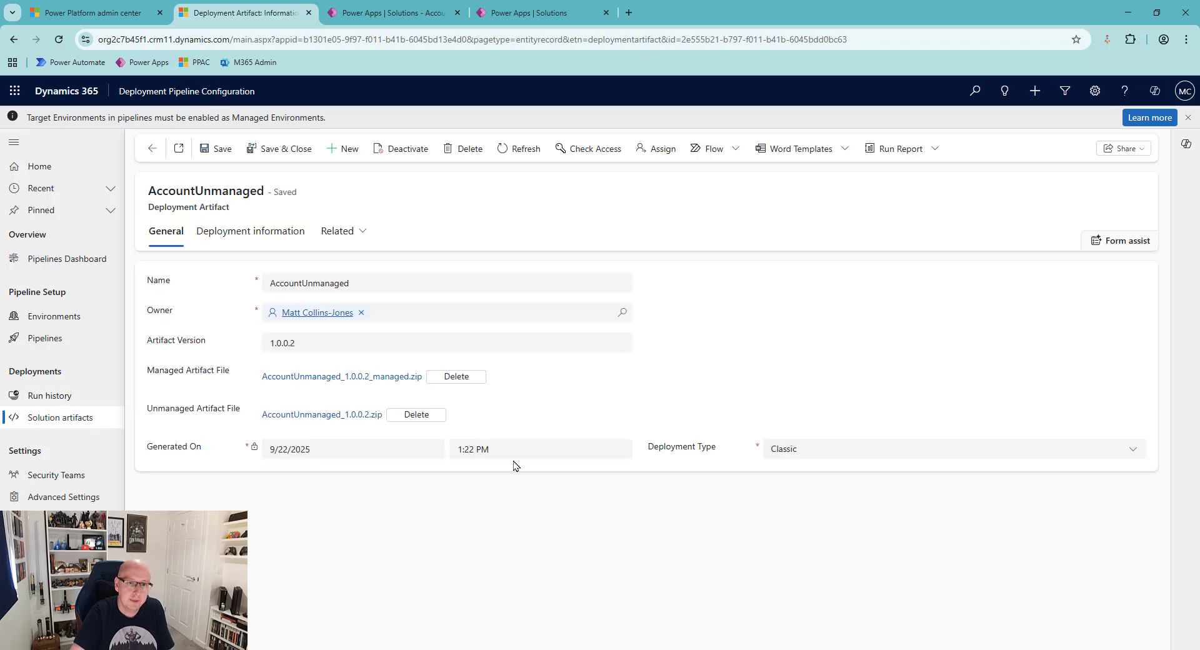